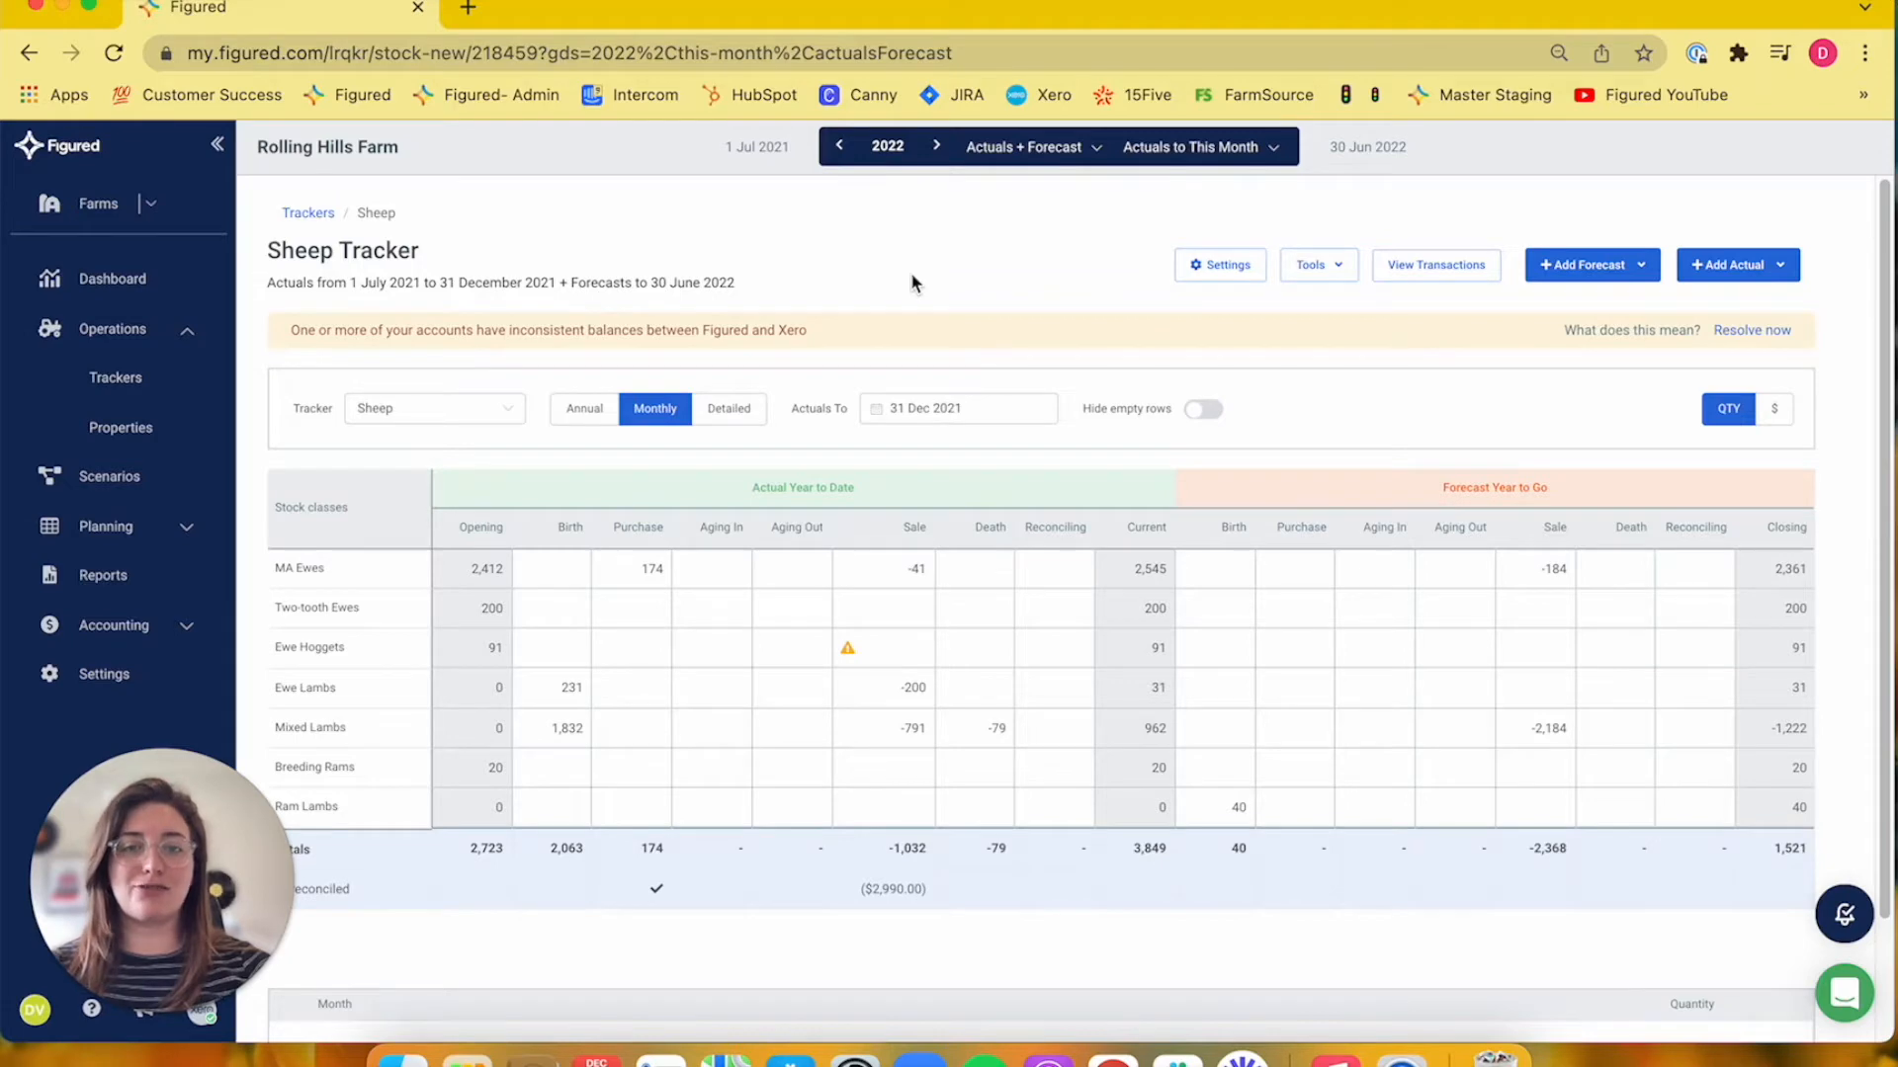
Show only actuals in the sheep tracker and open the annual Two-tooth Ewes birth quantity for 2022
left_click(1018, 150)
left_click(1005, 202)
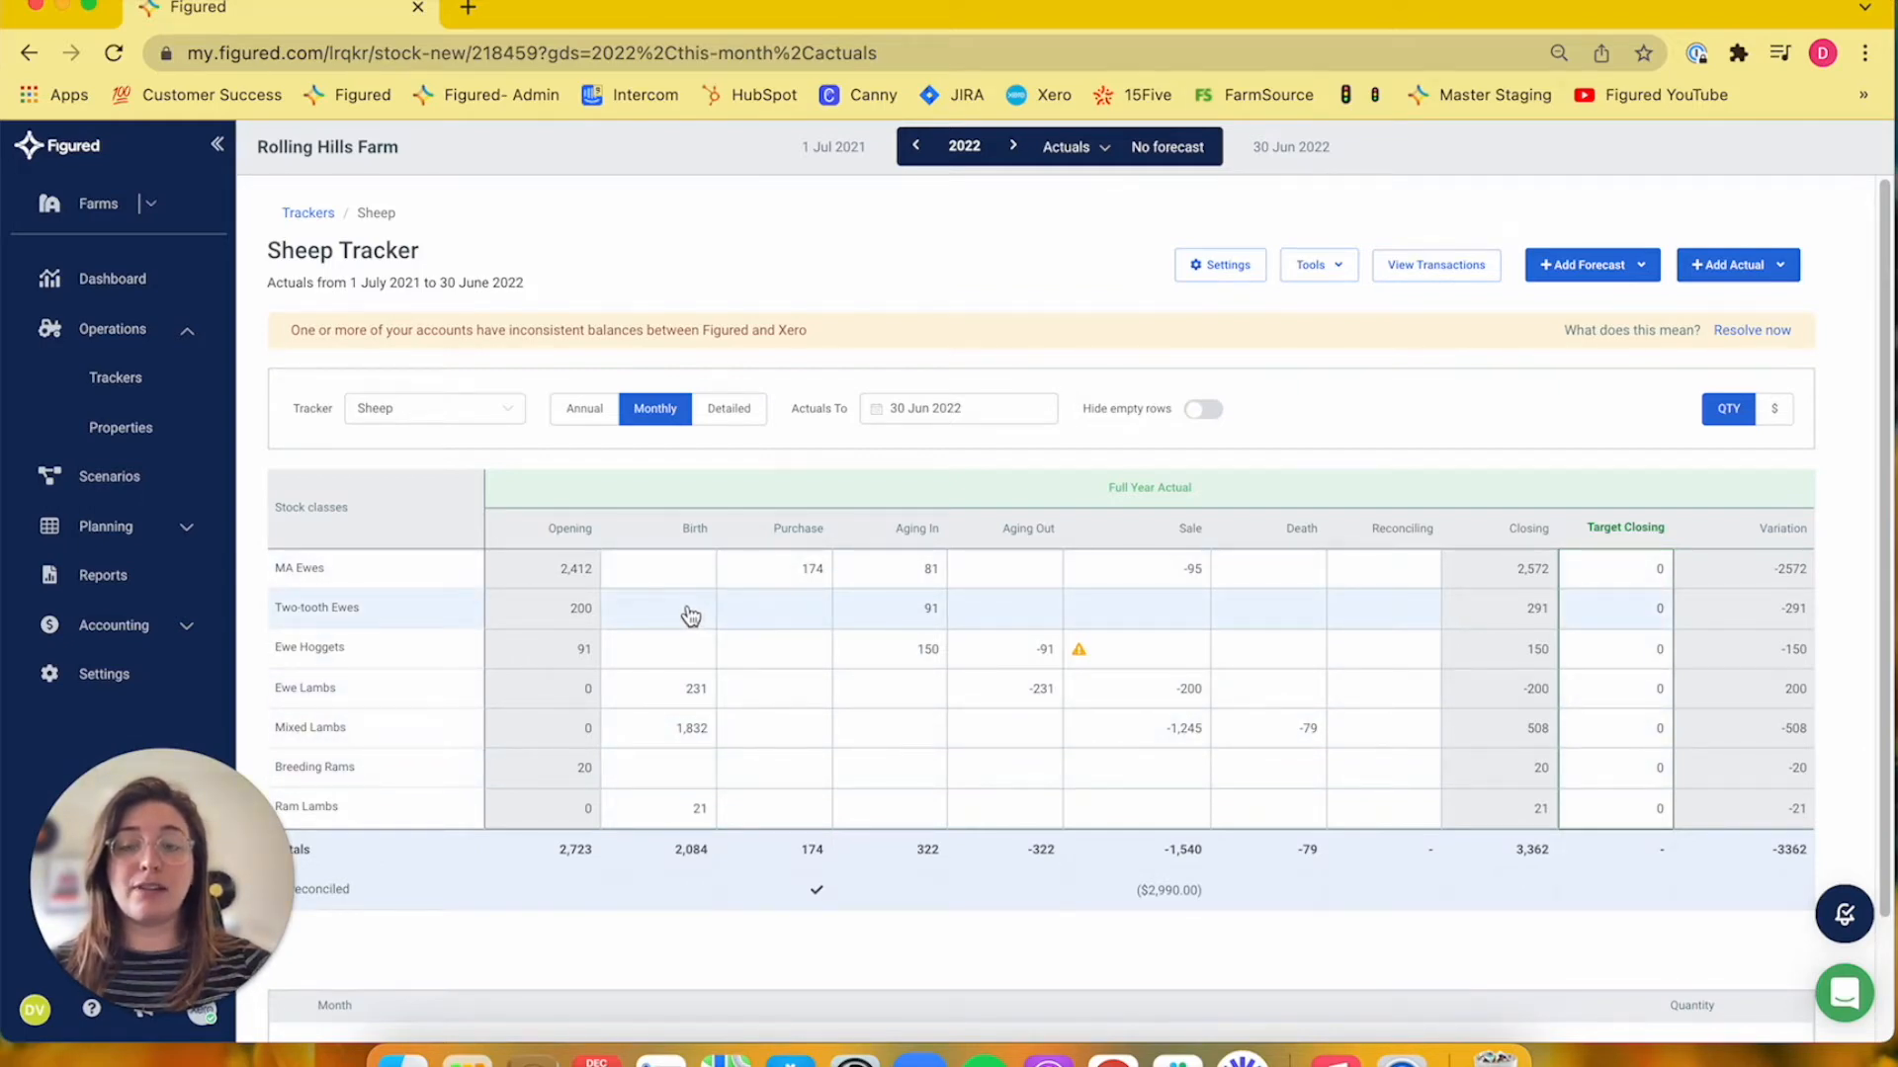
left_click(591, 420)
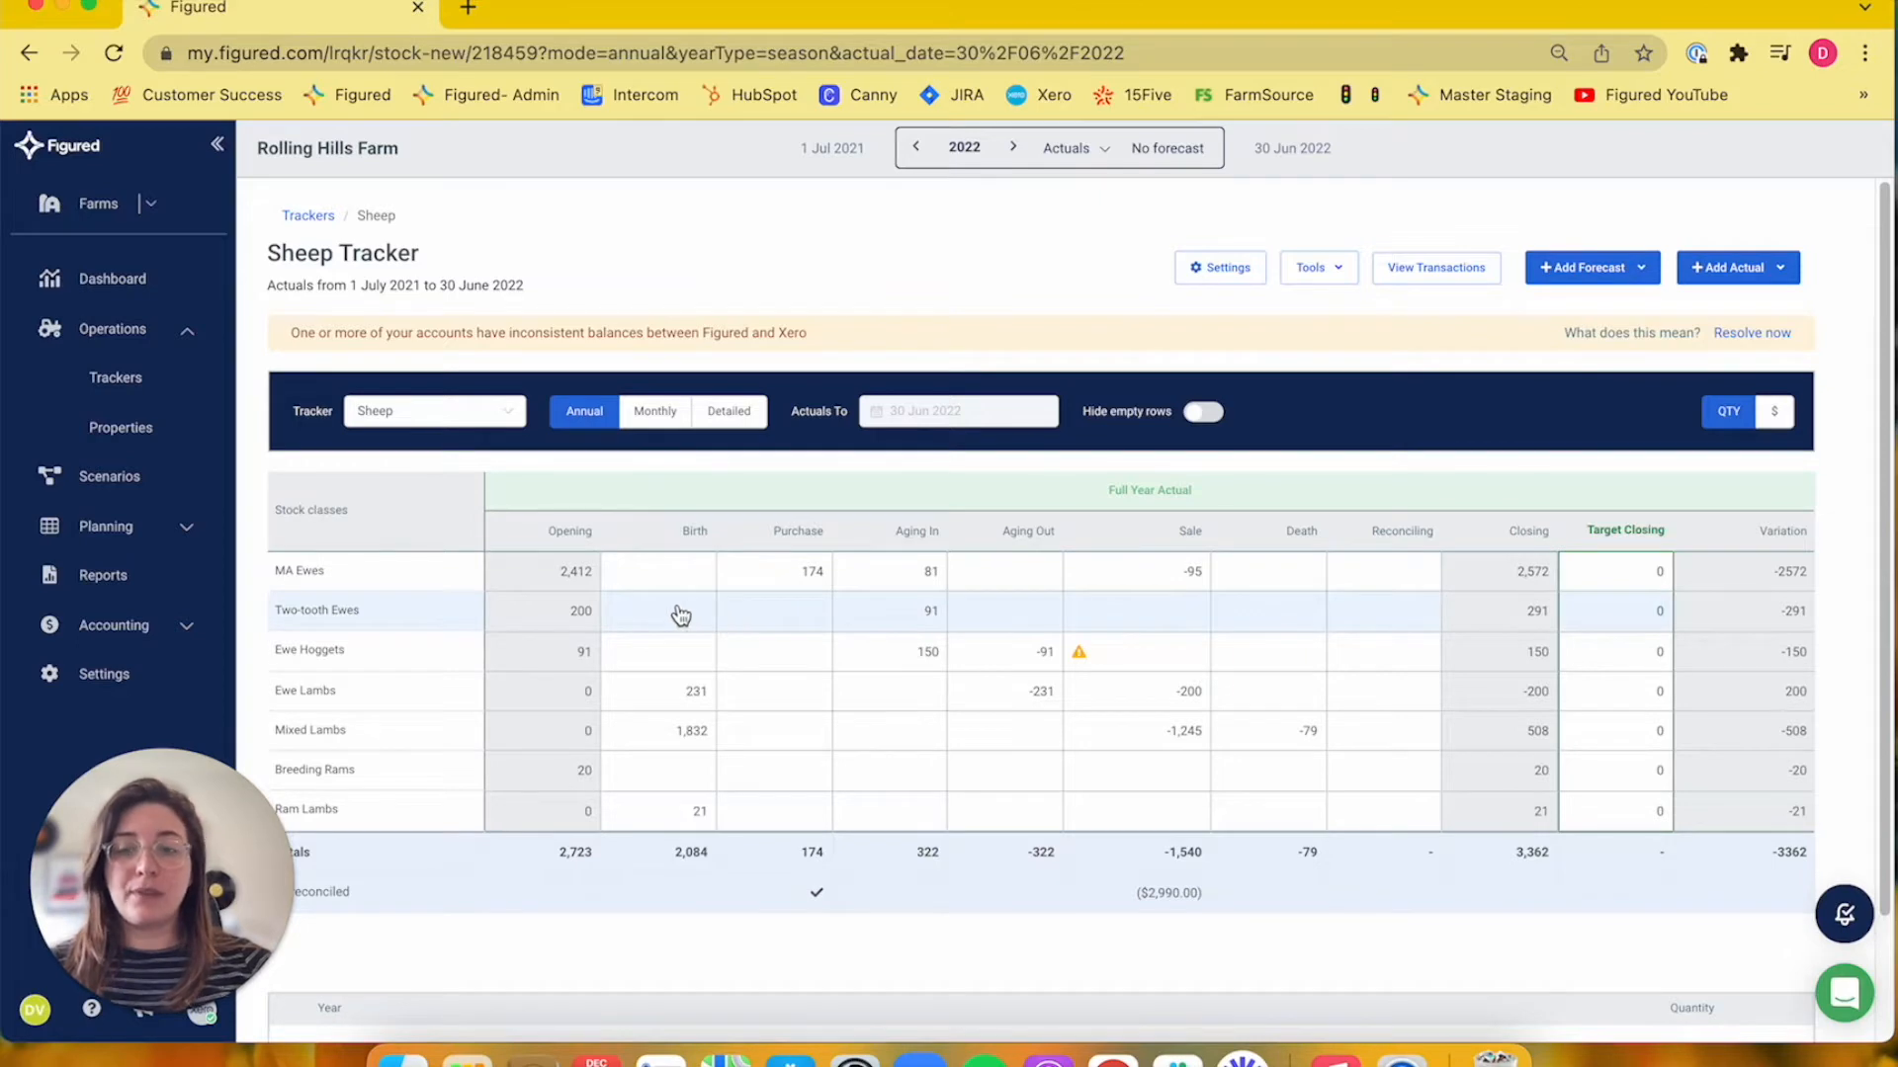
scroll(682, 613, "down", 2)
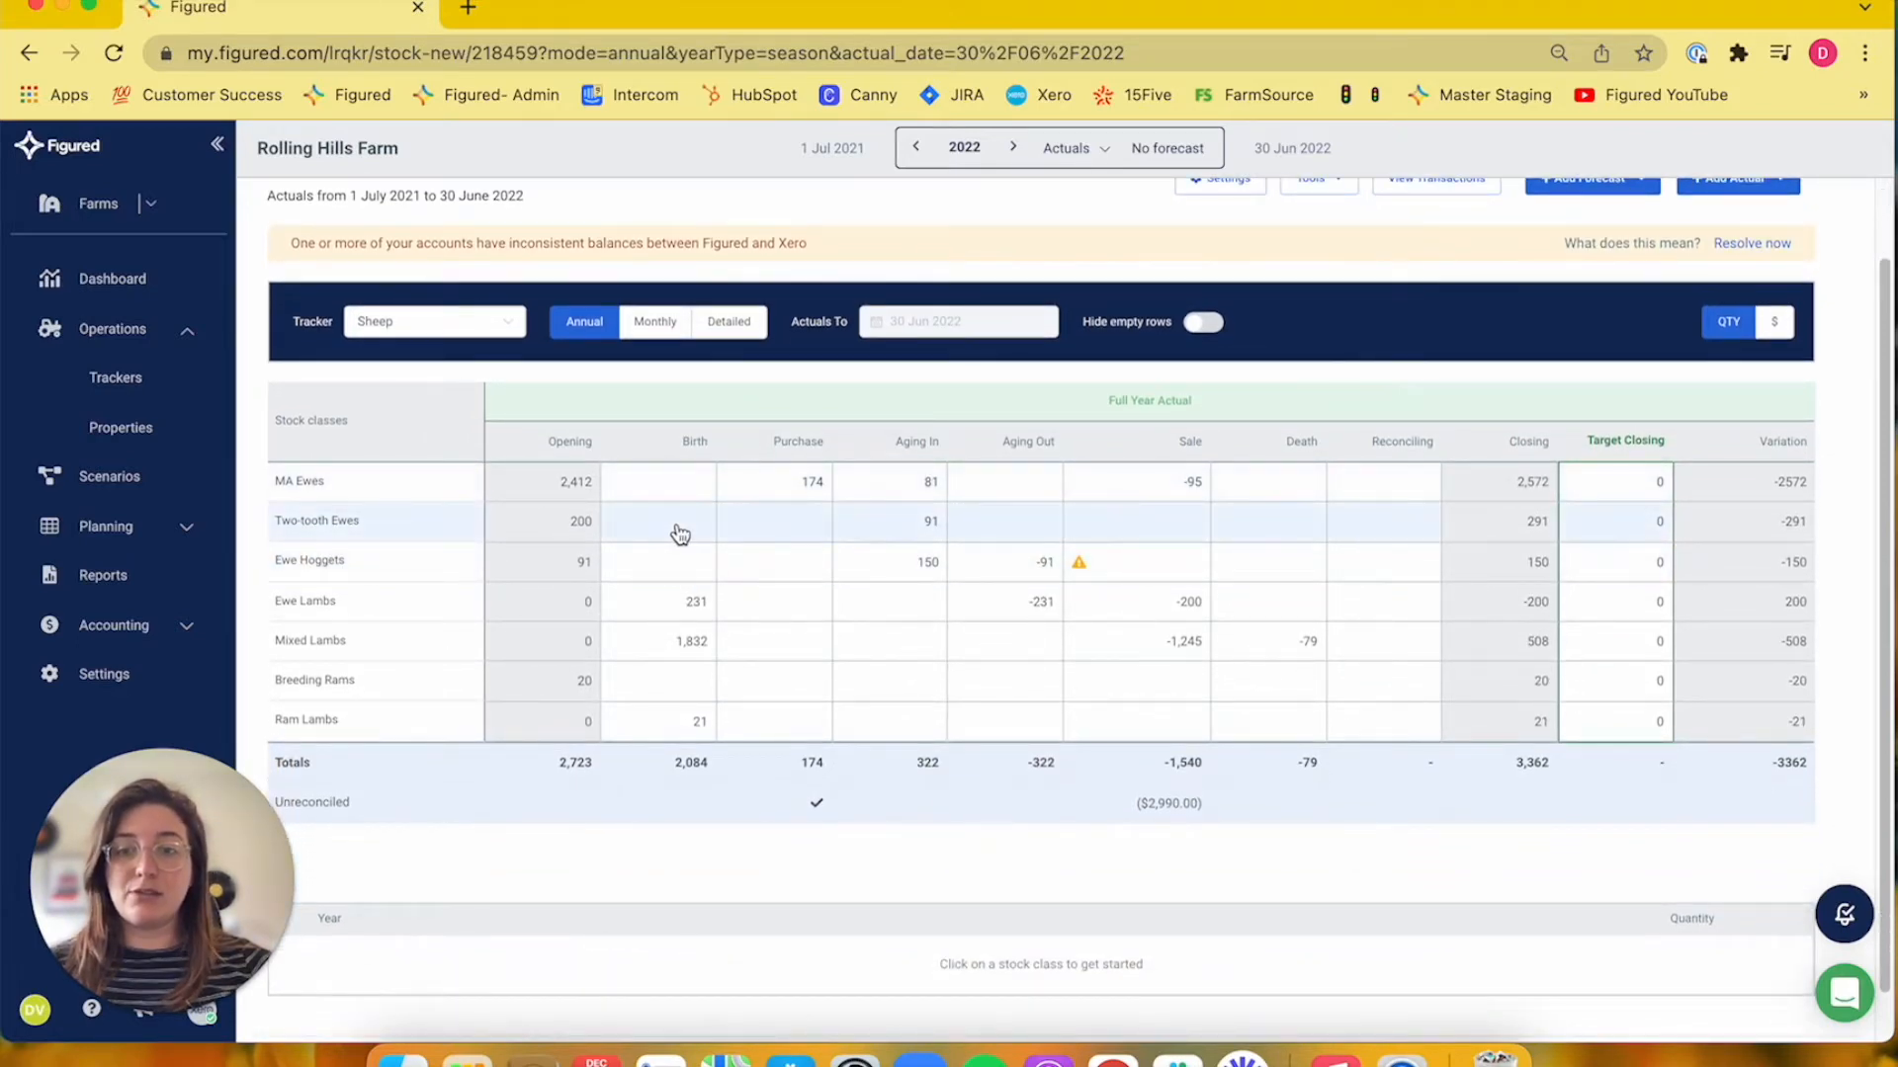
left_click(677, 531)
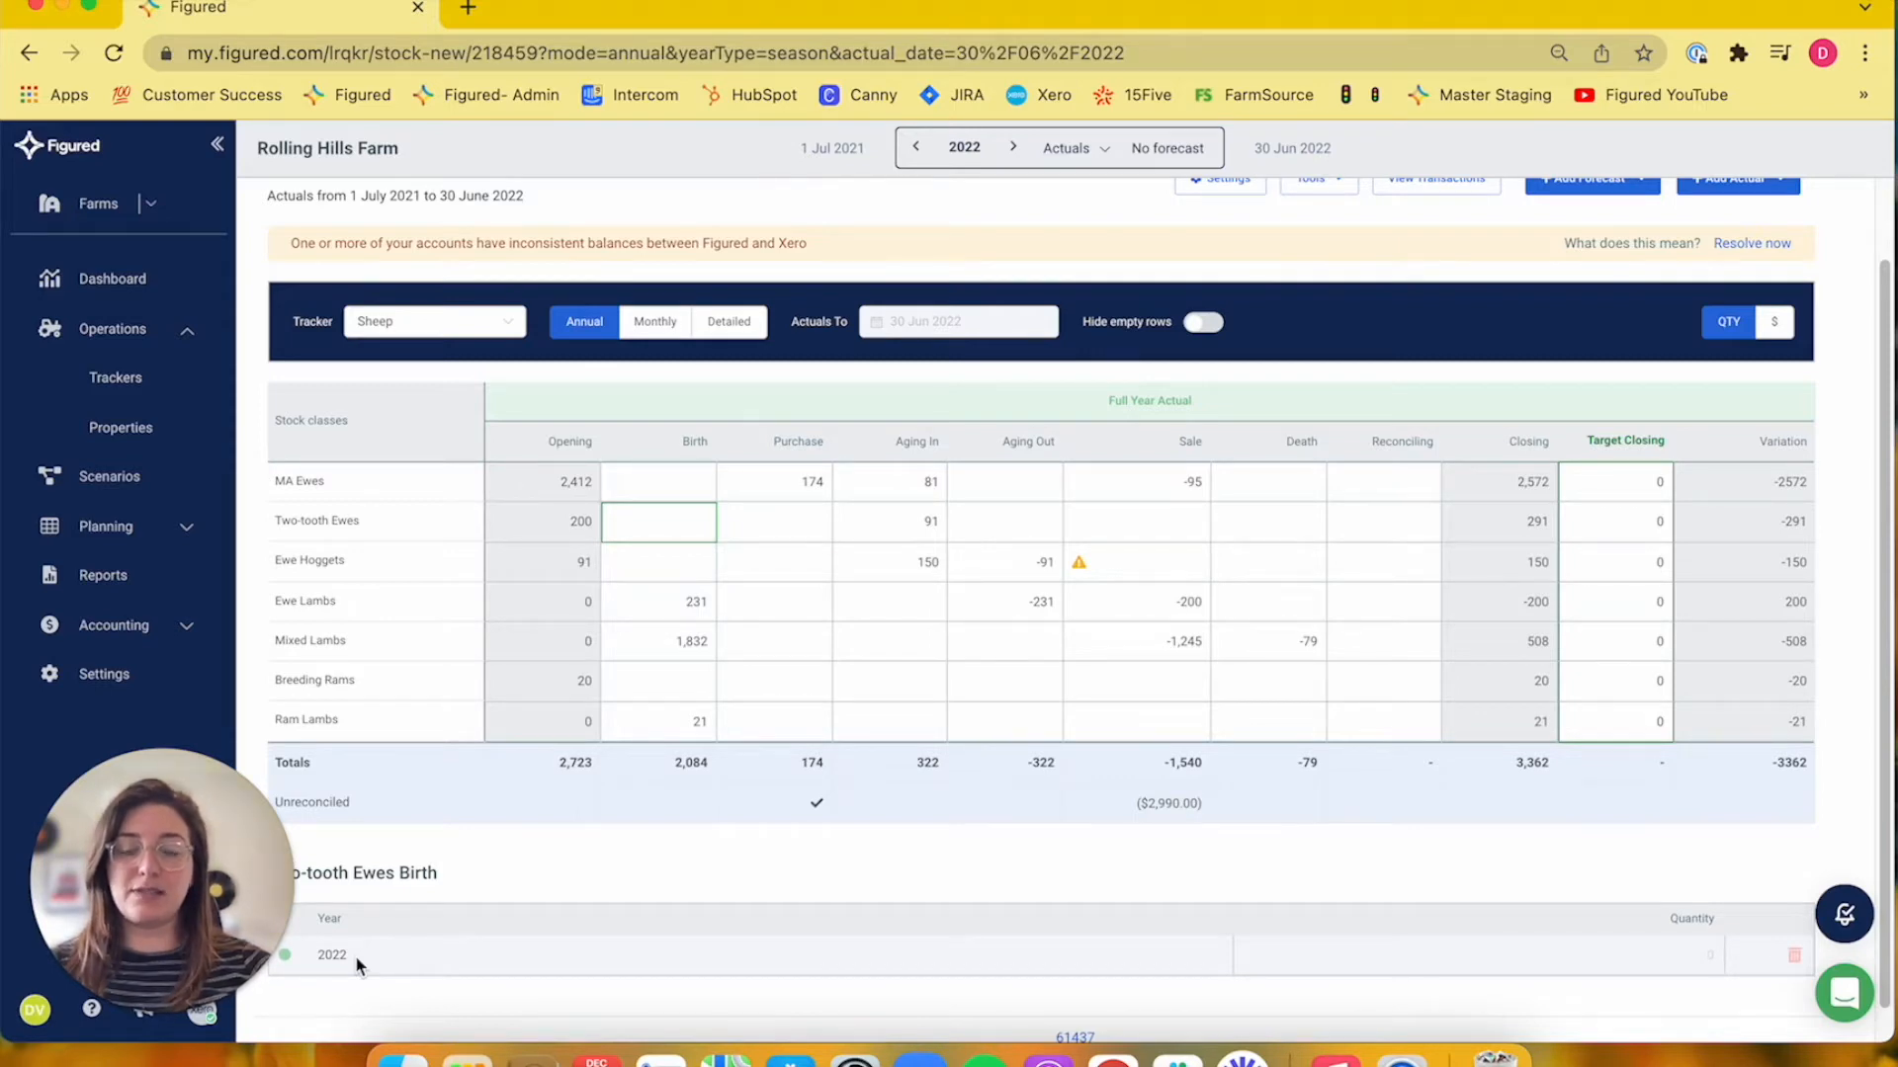
left_click(1640, 957)
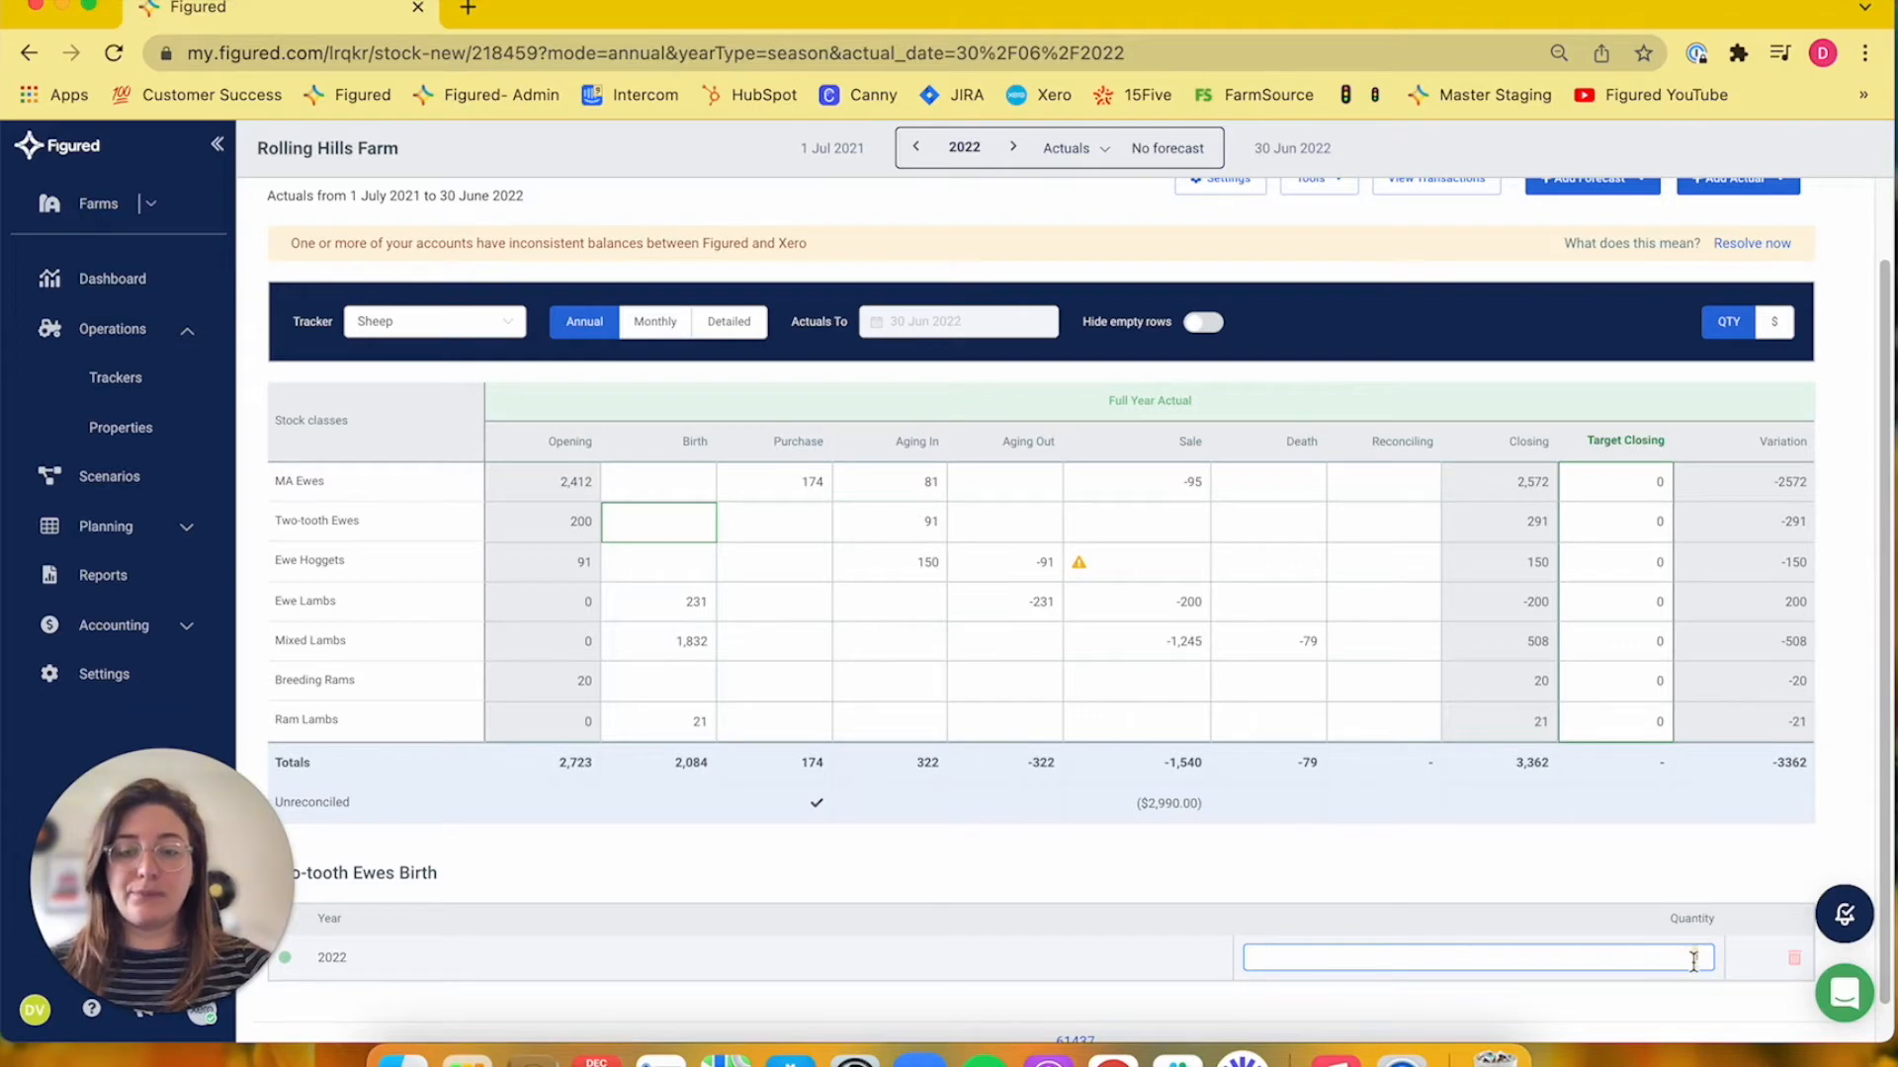
Switch the tracker to monthly mode and view the Two-tooth Ewes births by month
left_click(655, 342)
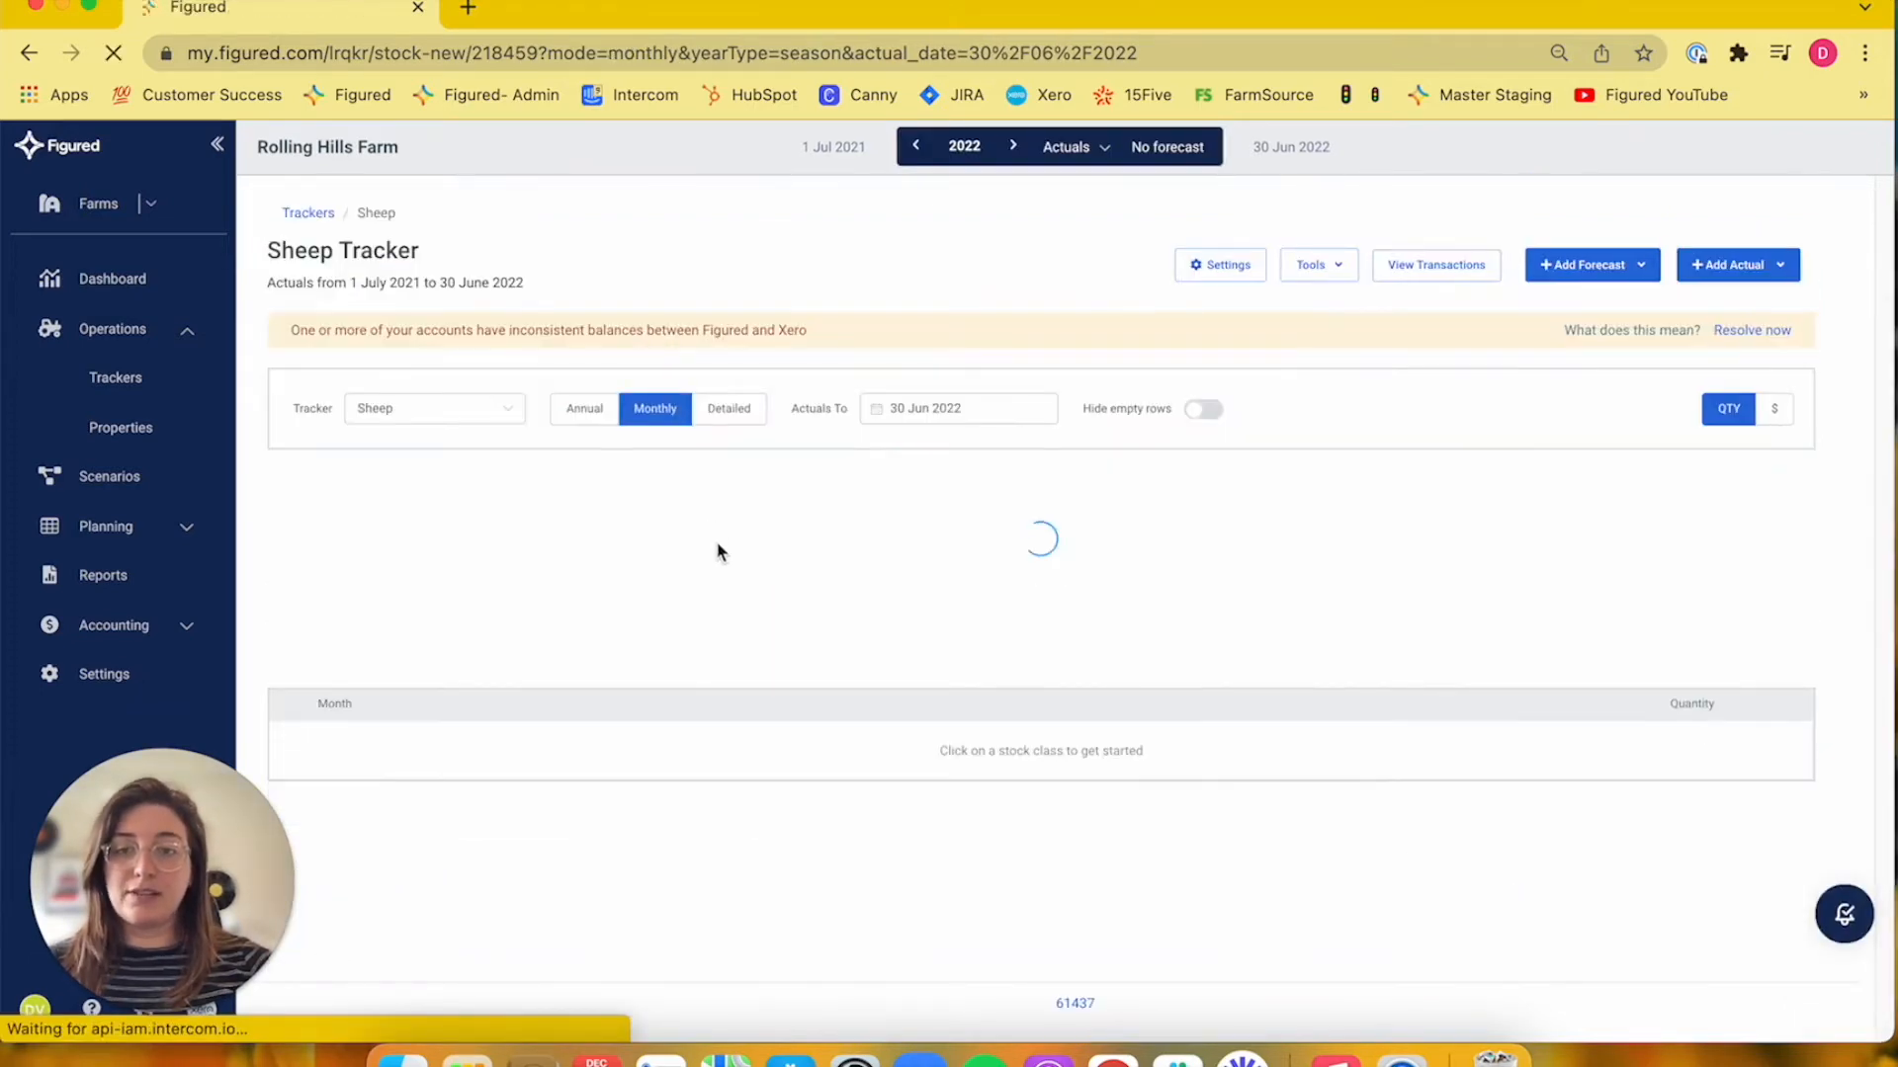
left_click(666, 633)
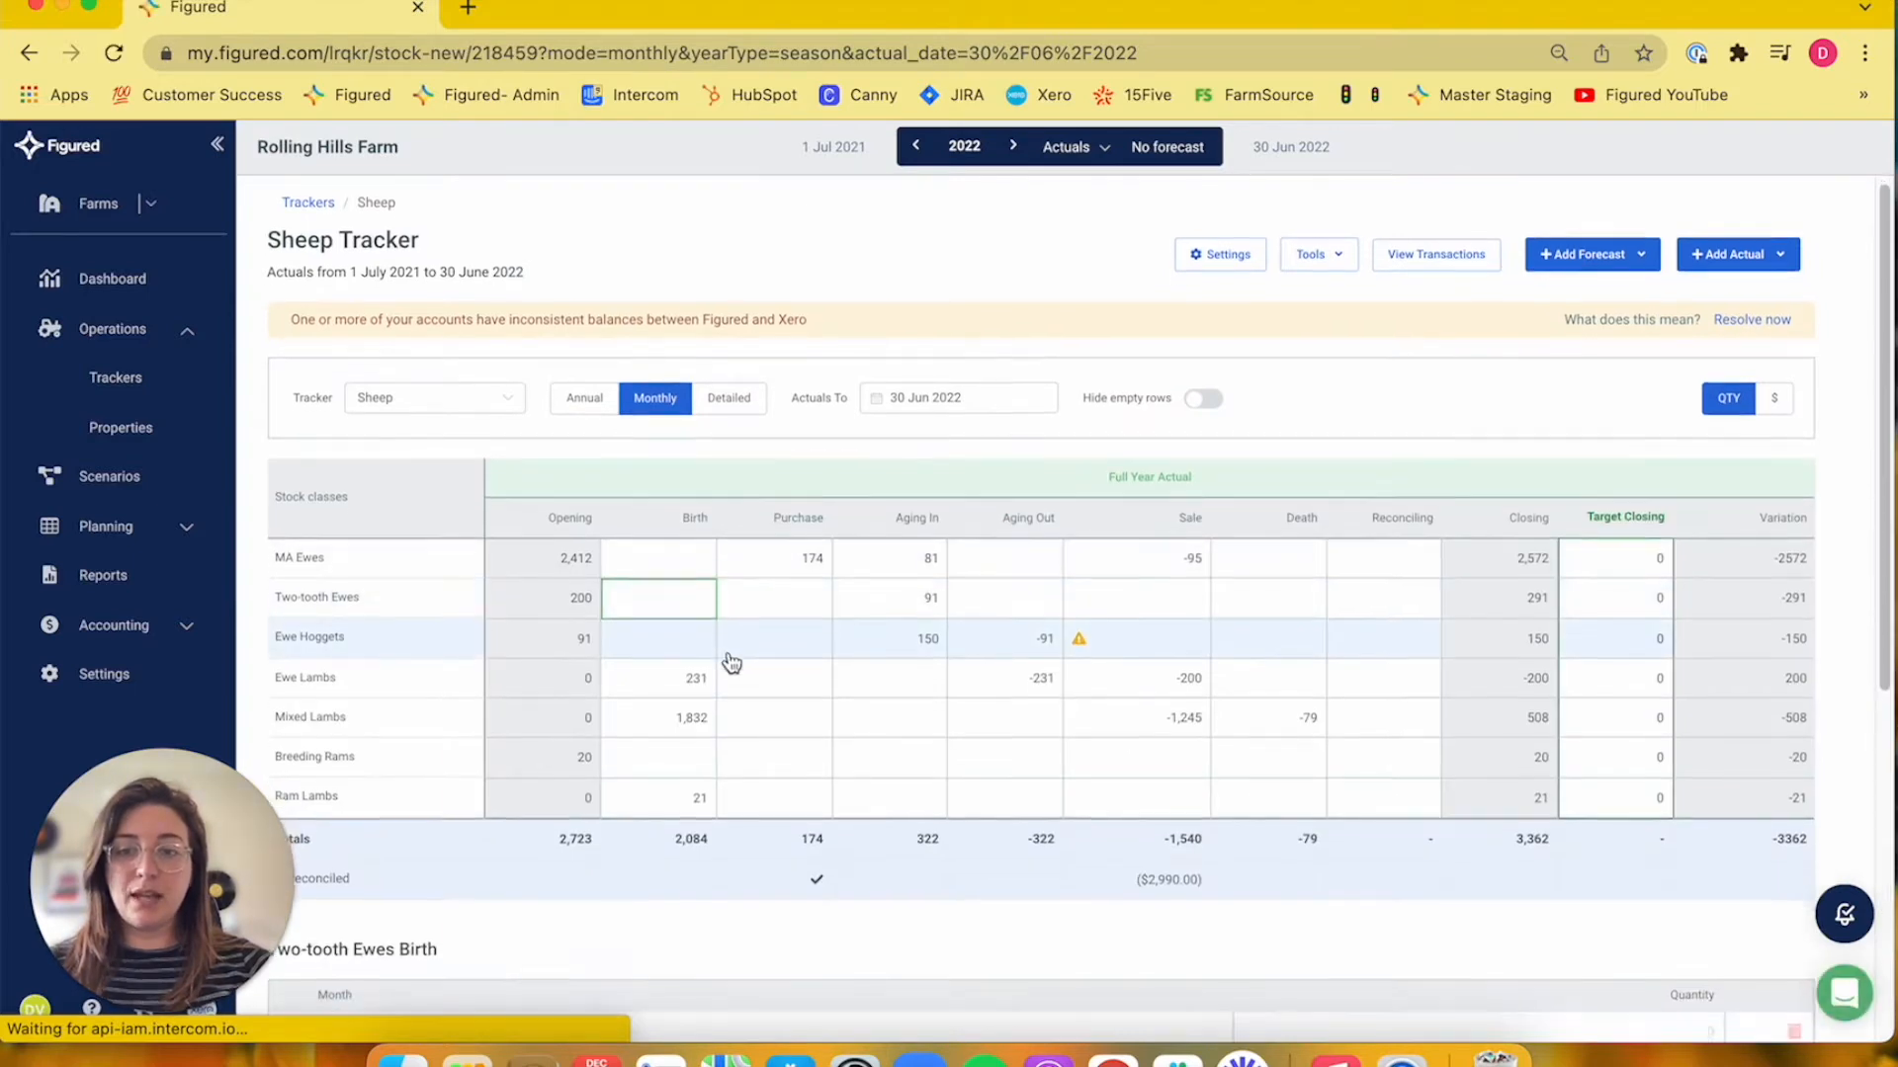
scroll(729, 660, "down", 5)
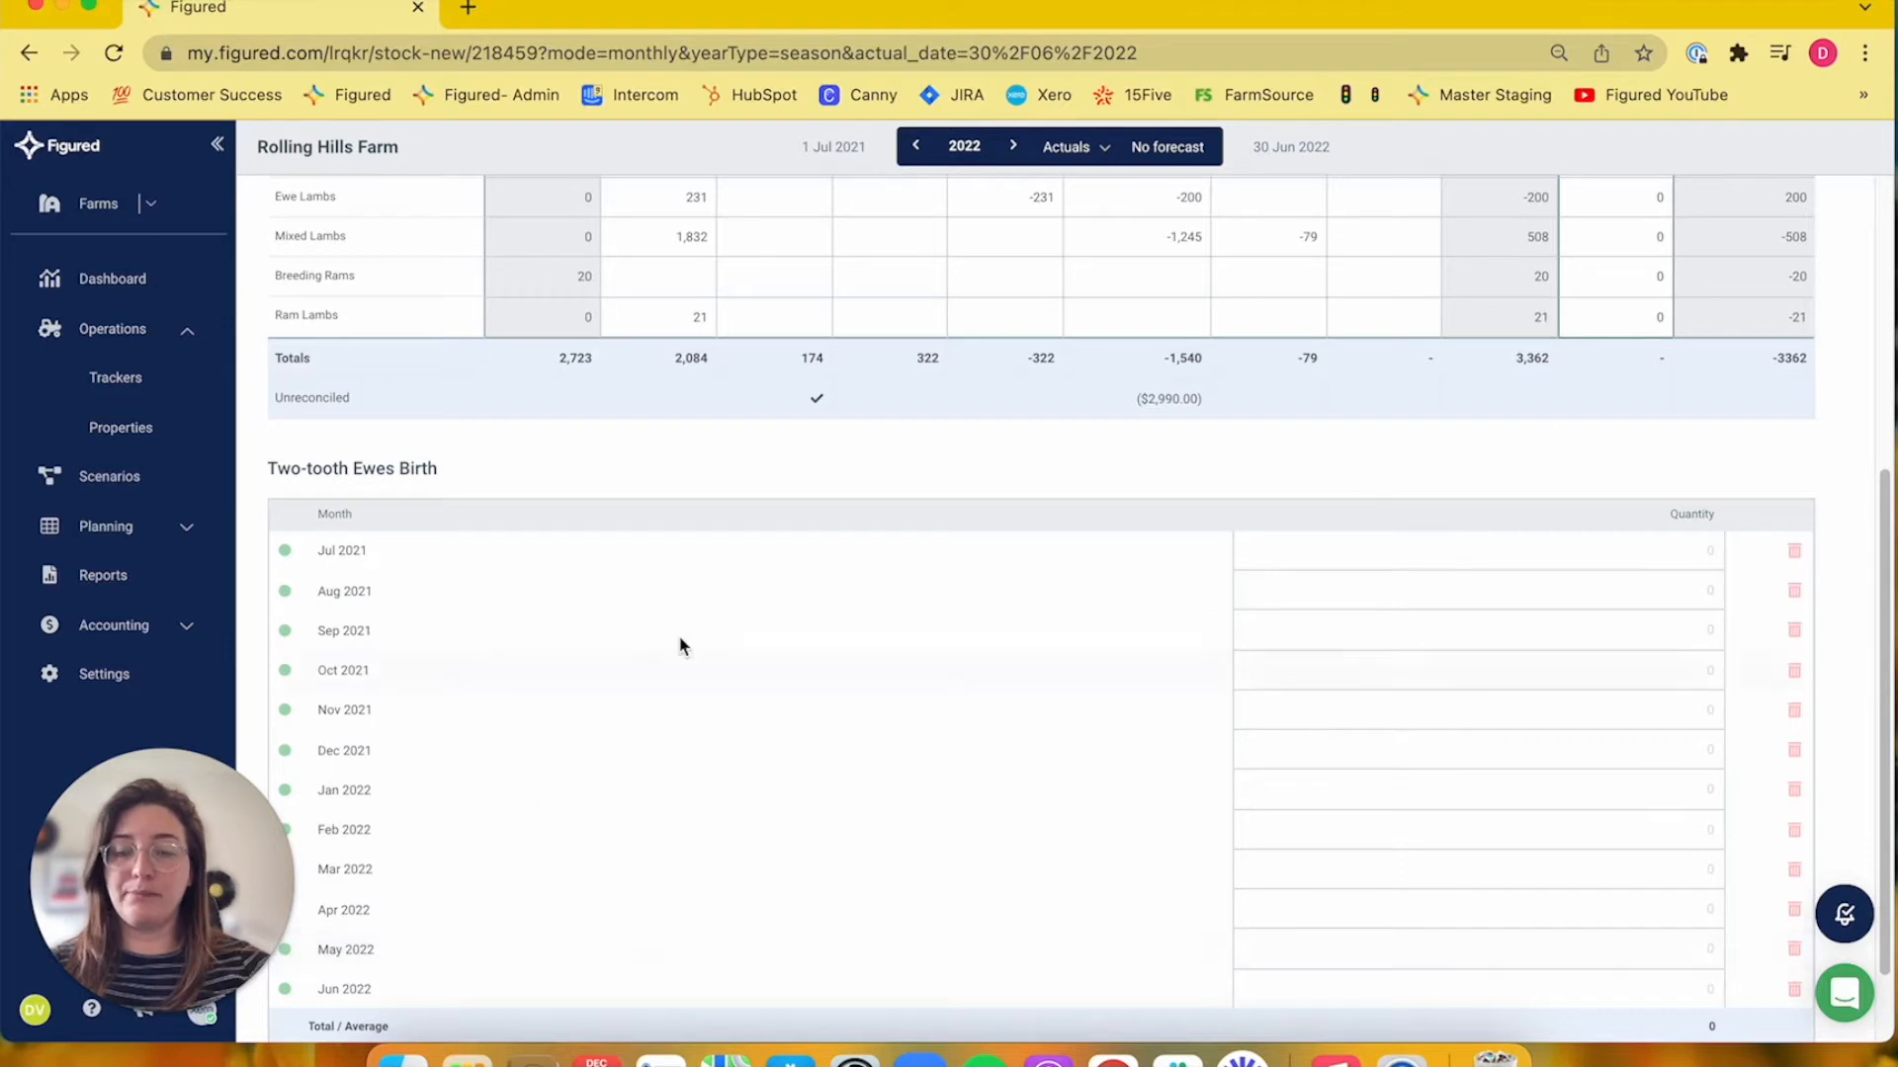
Switch the tracker to detailed mode and start a new birth entry for Two-tooth Ewes
scroll(680, 643, "up", 5)
left_click(725, 348)
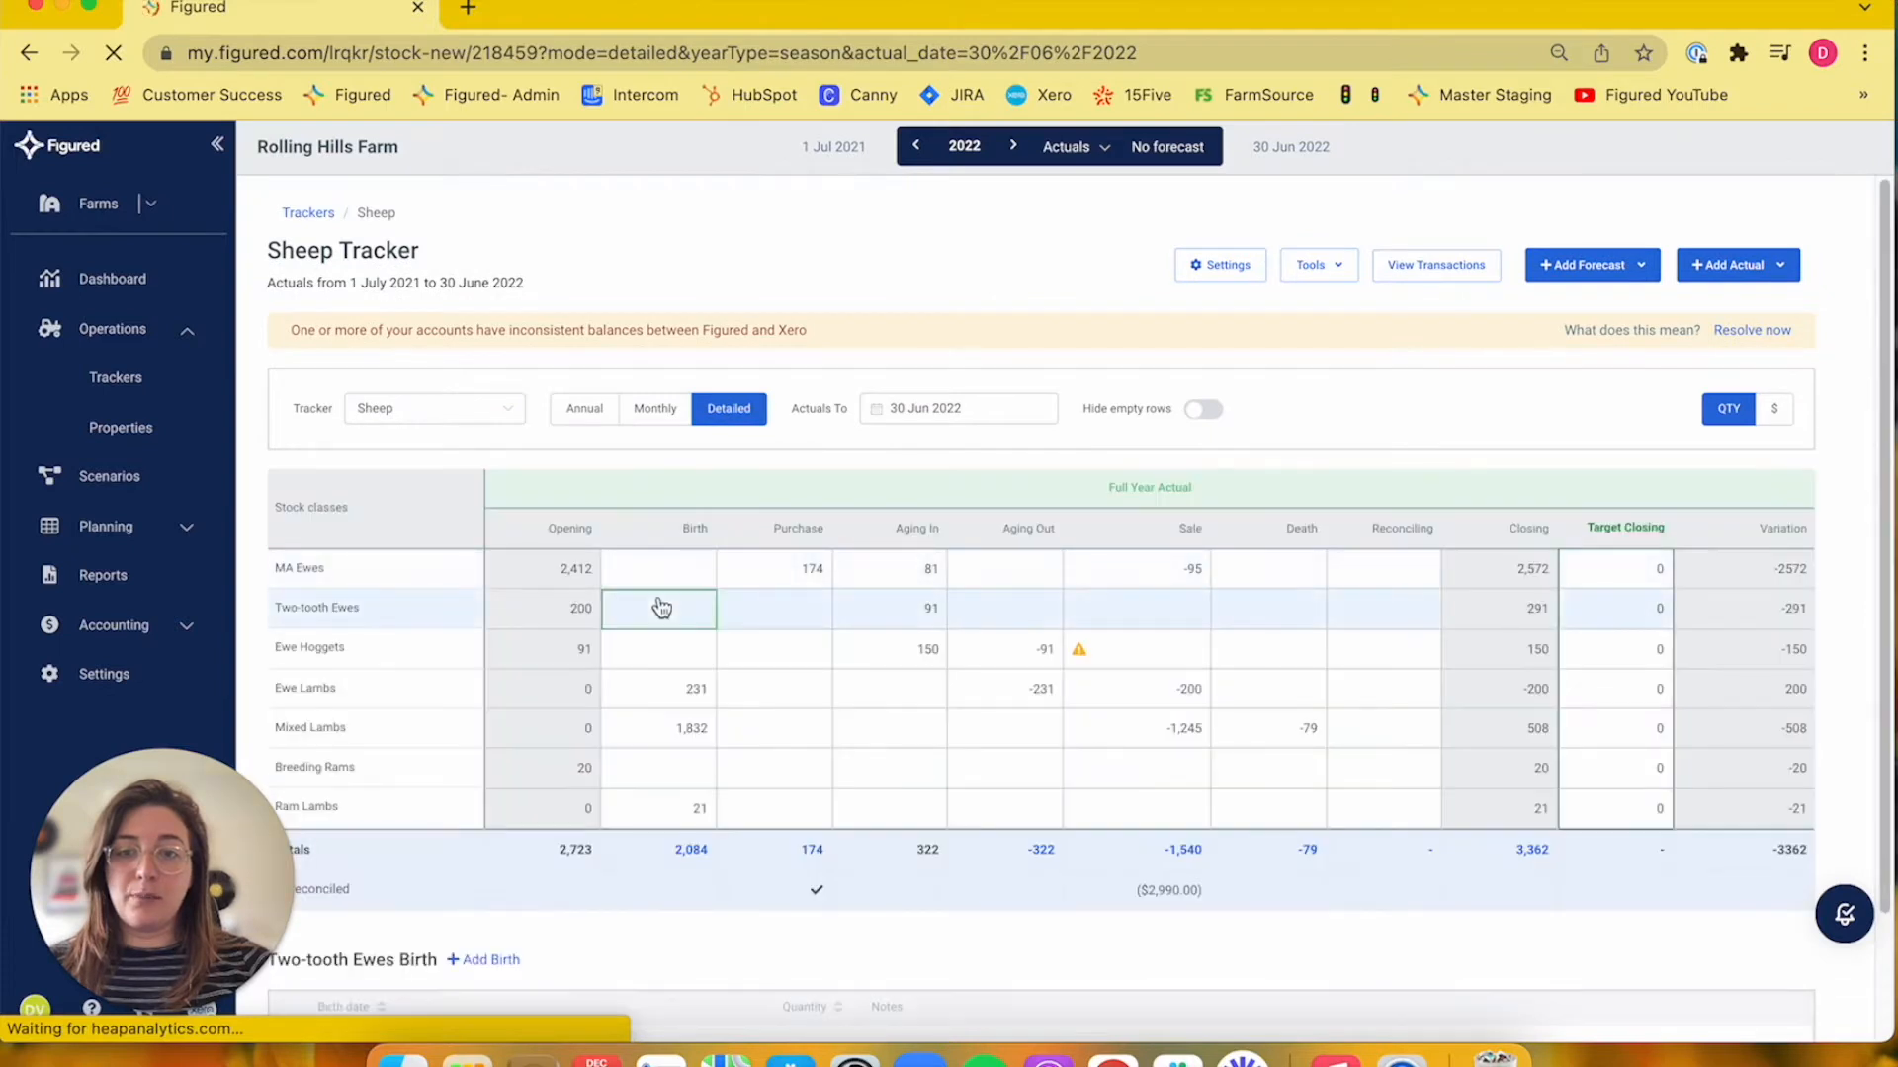
scroll(669, 623, "down", 2)
left_click(483, 817)
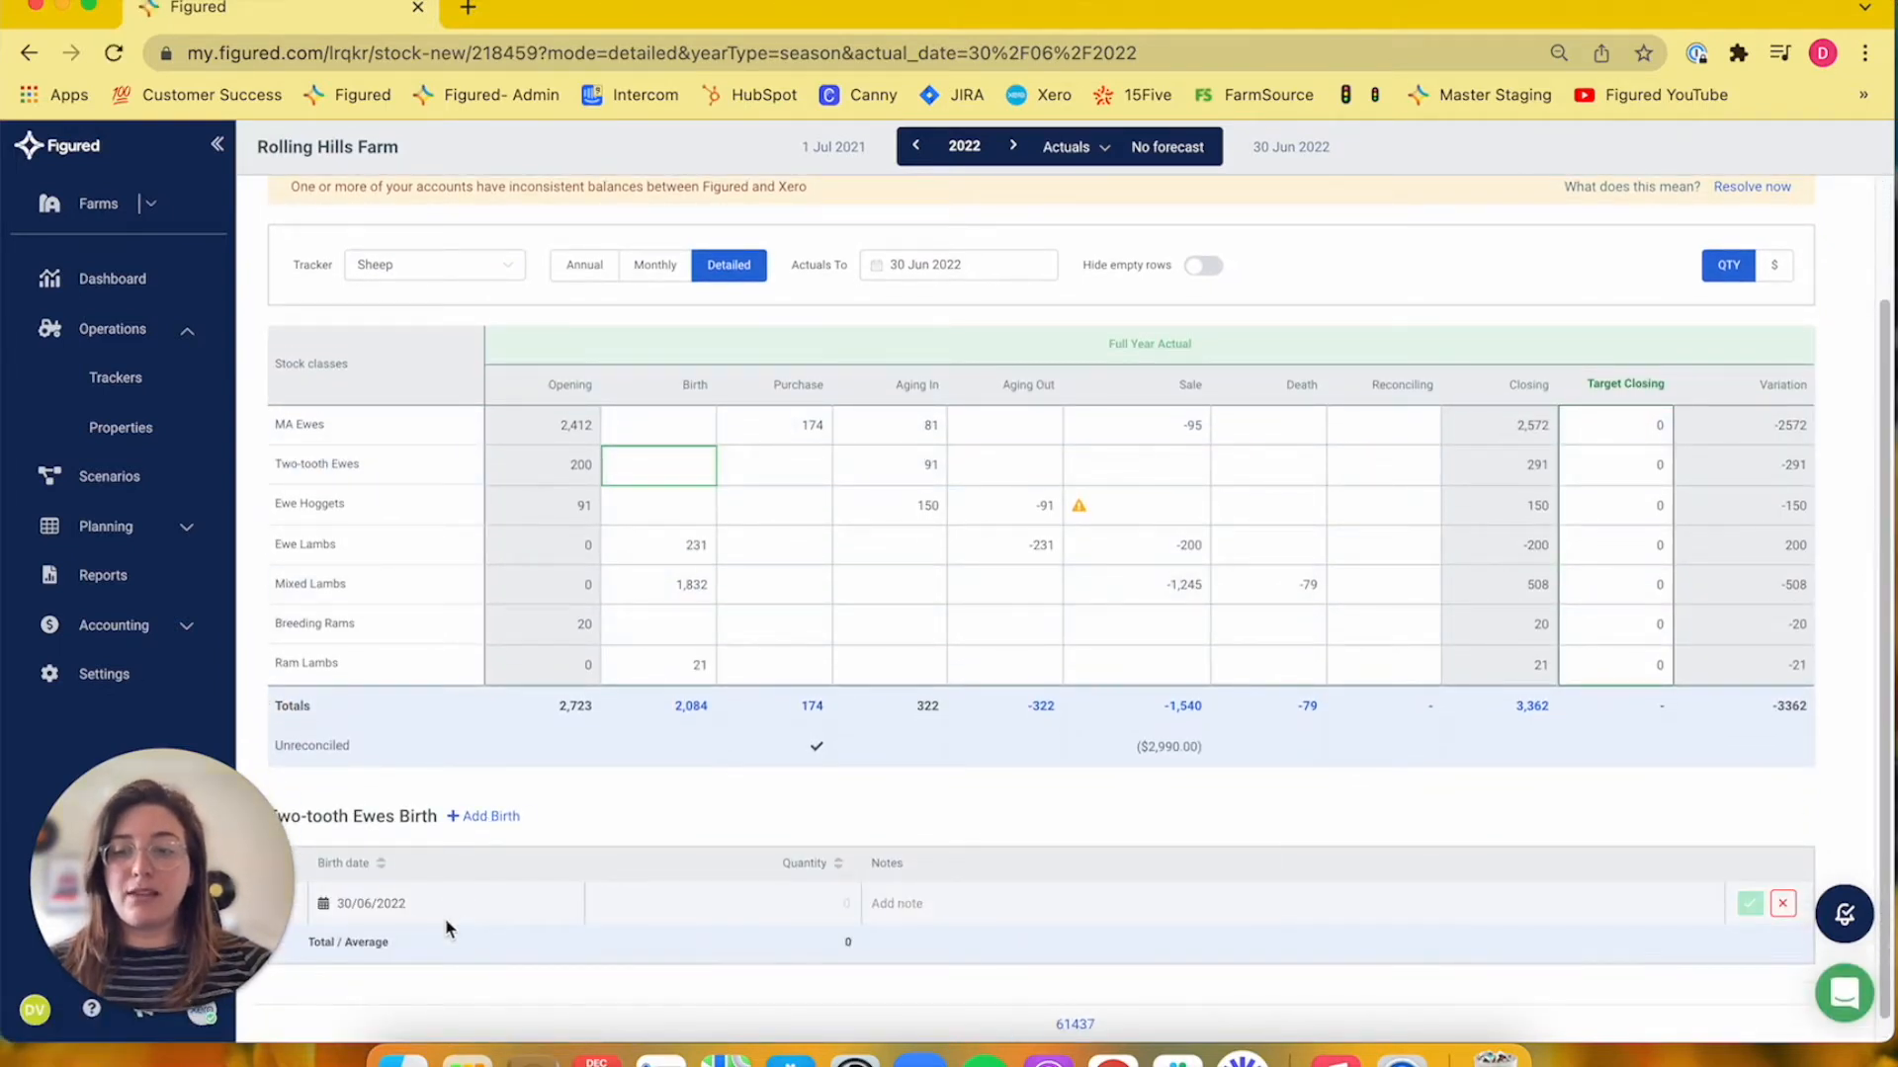
left_click(963, 907)
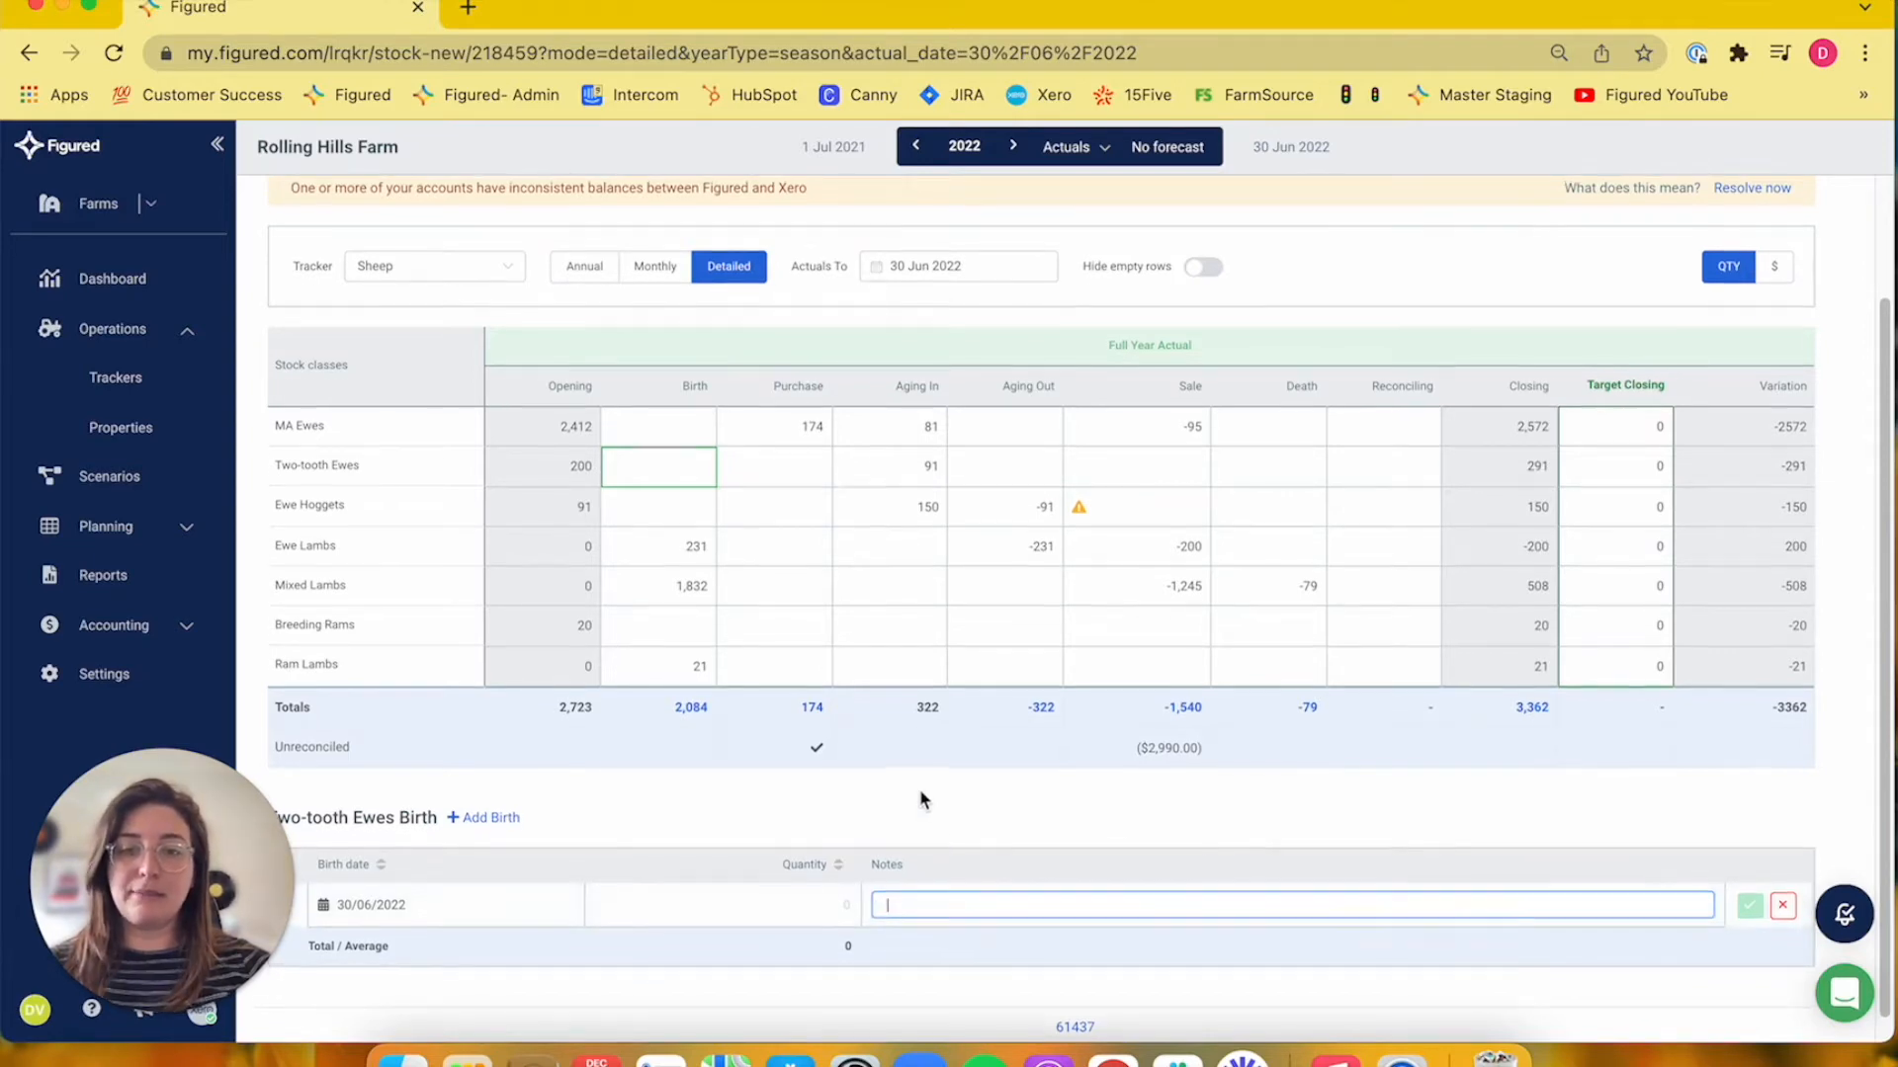
scroll(919, 790, "up", 1)
left_click(669, 552)
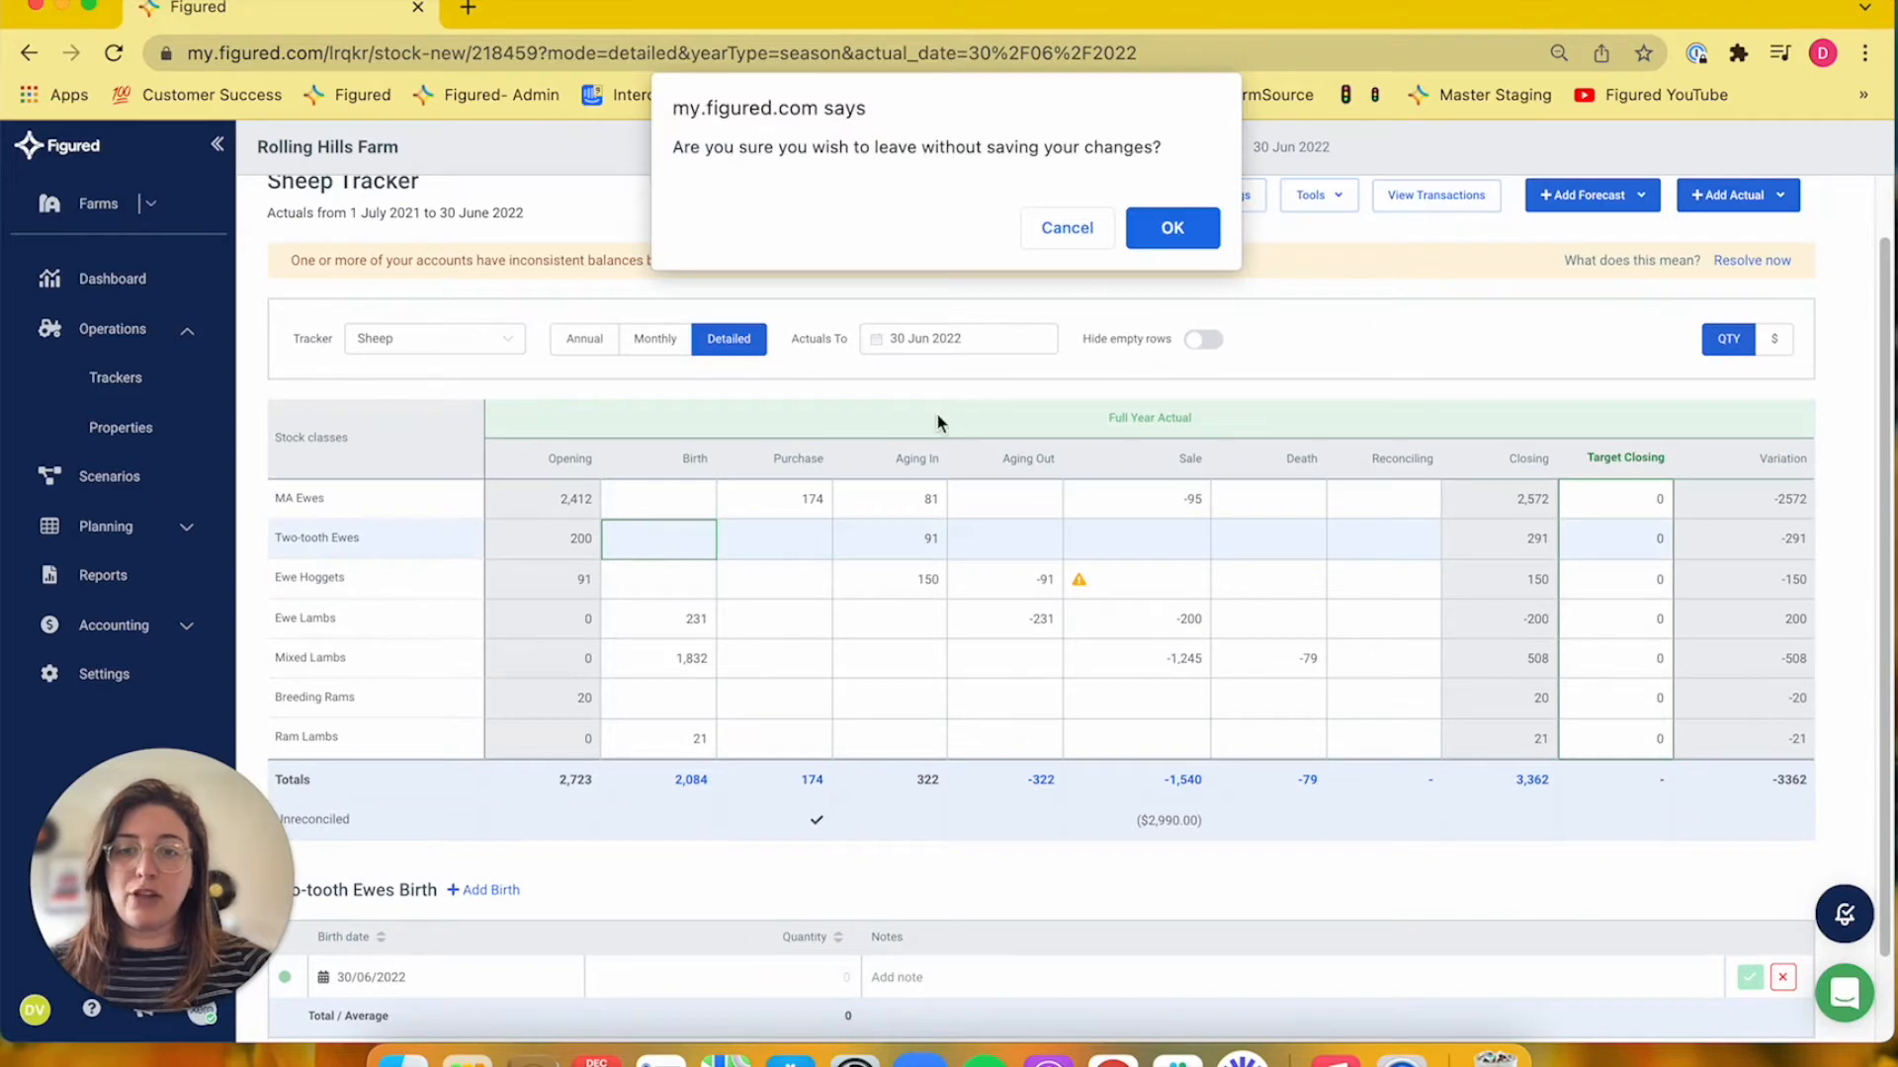
left_click(1060, 234)
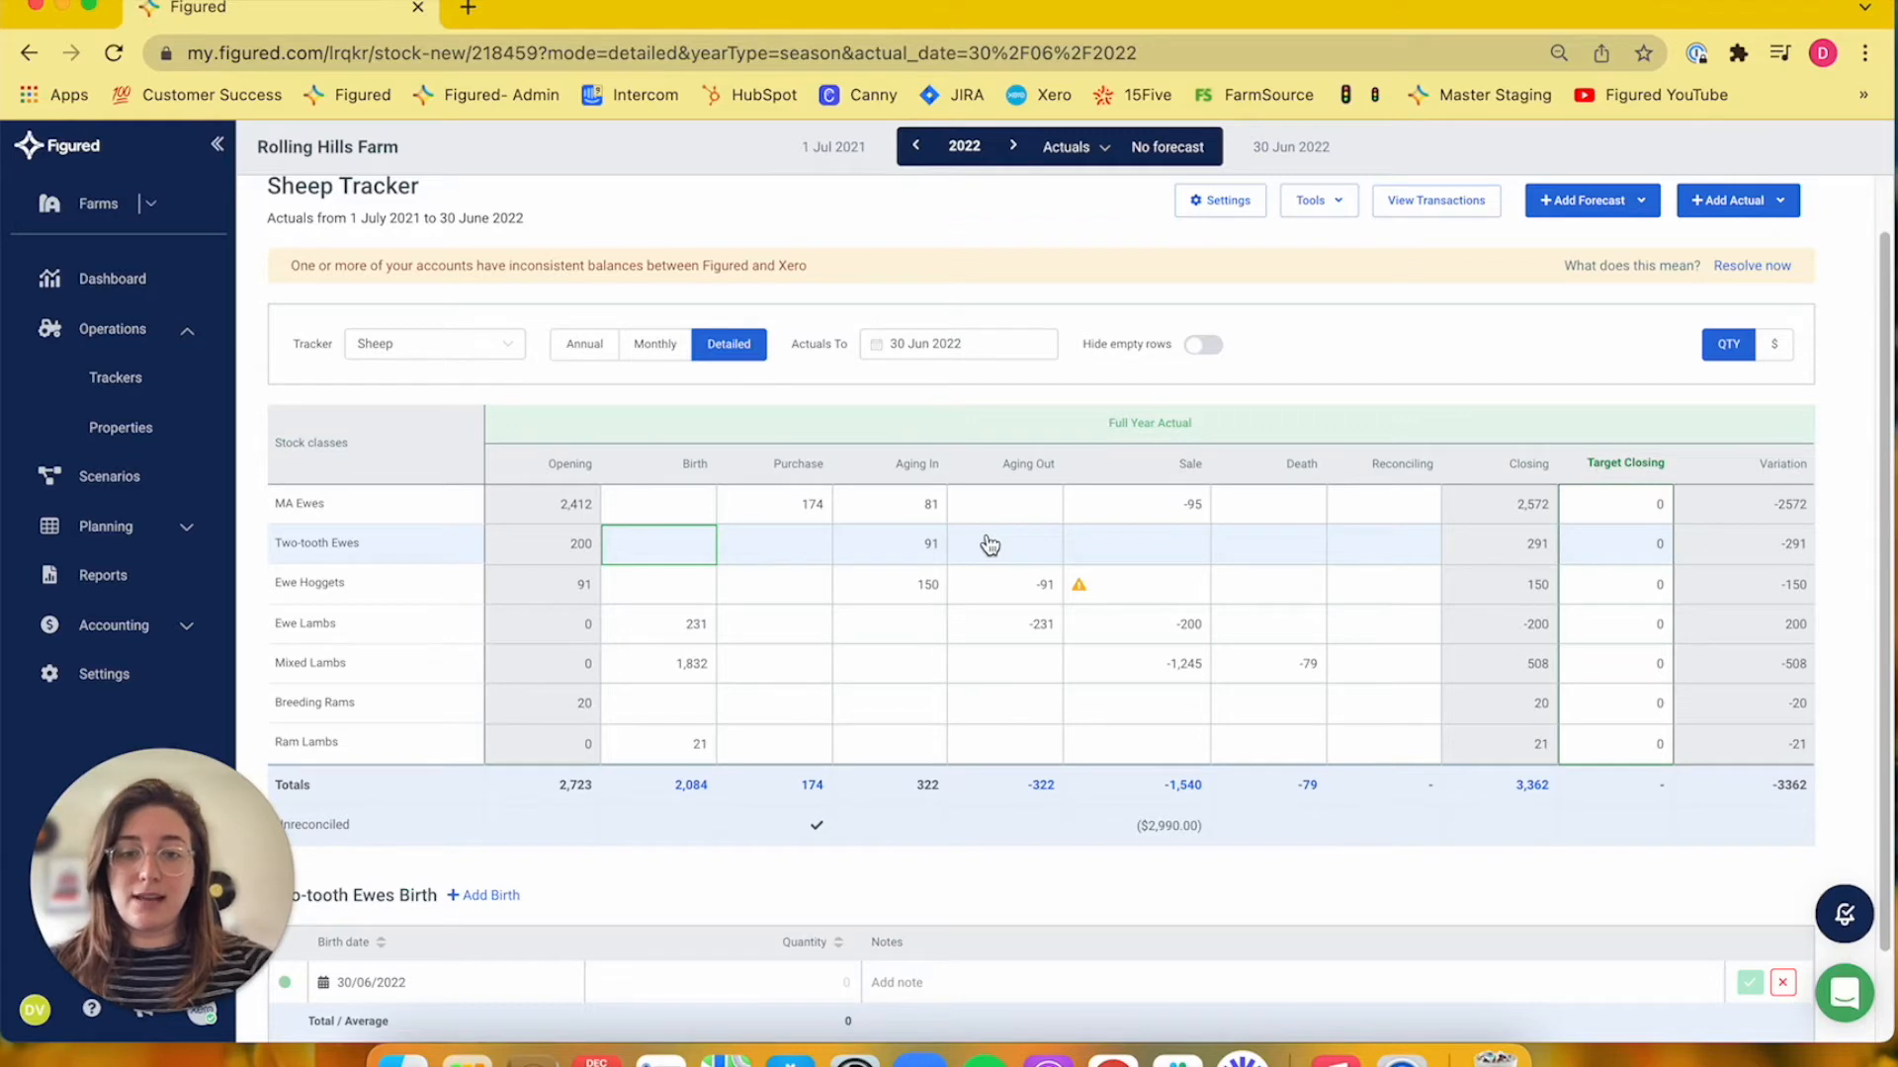
Discard the unsaved birth entry and import the $2,990 sale of 23 Ewe Hoggets from Xero
left_click(1127, 593)
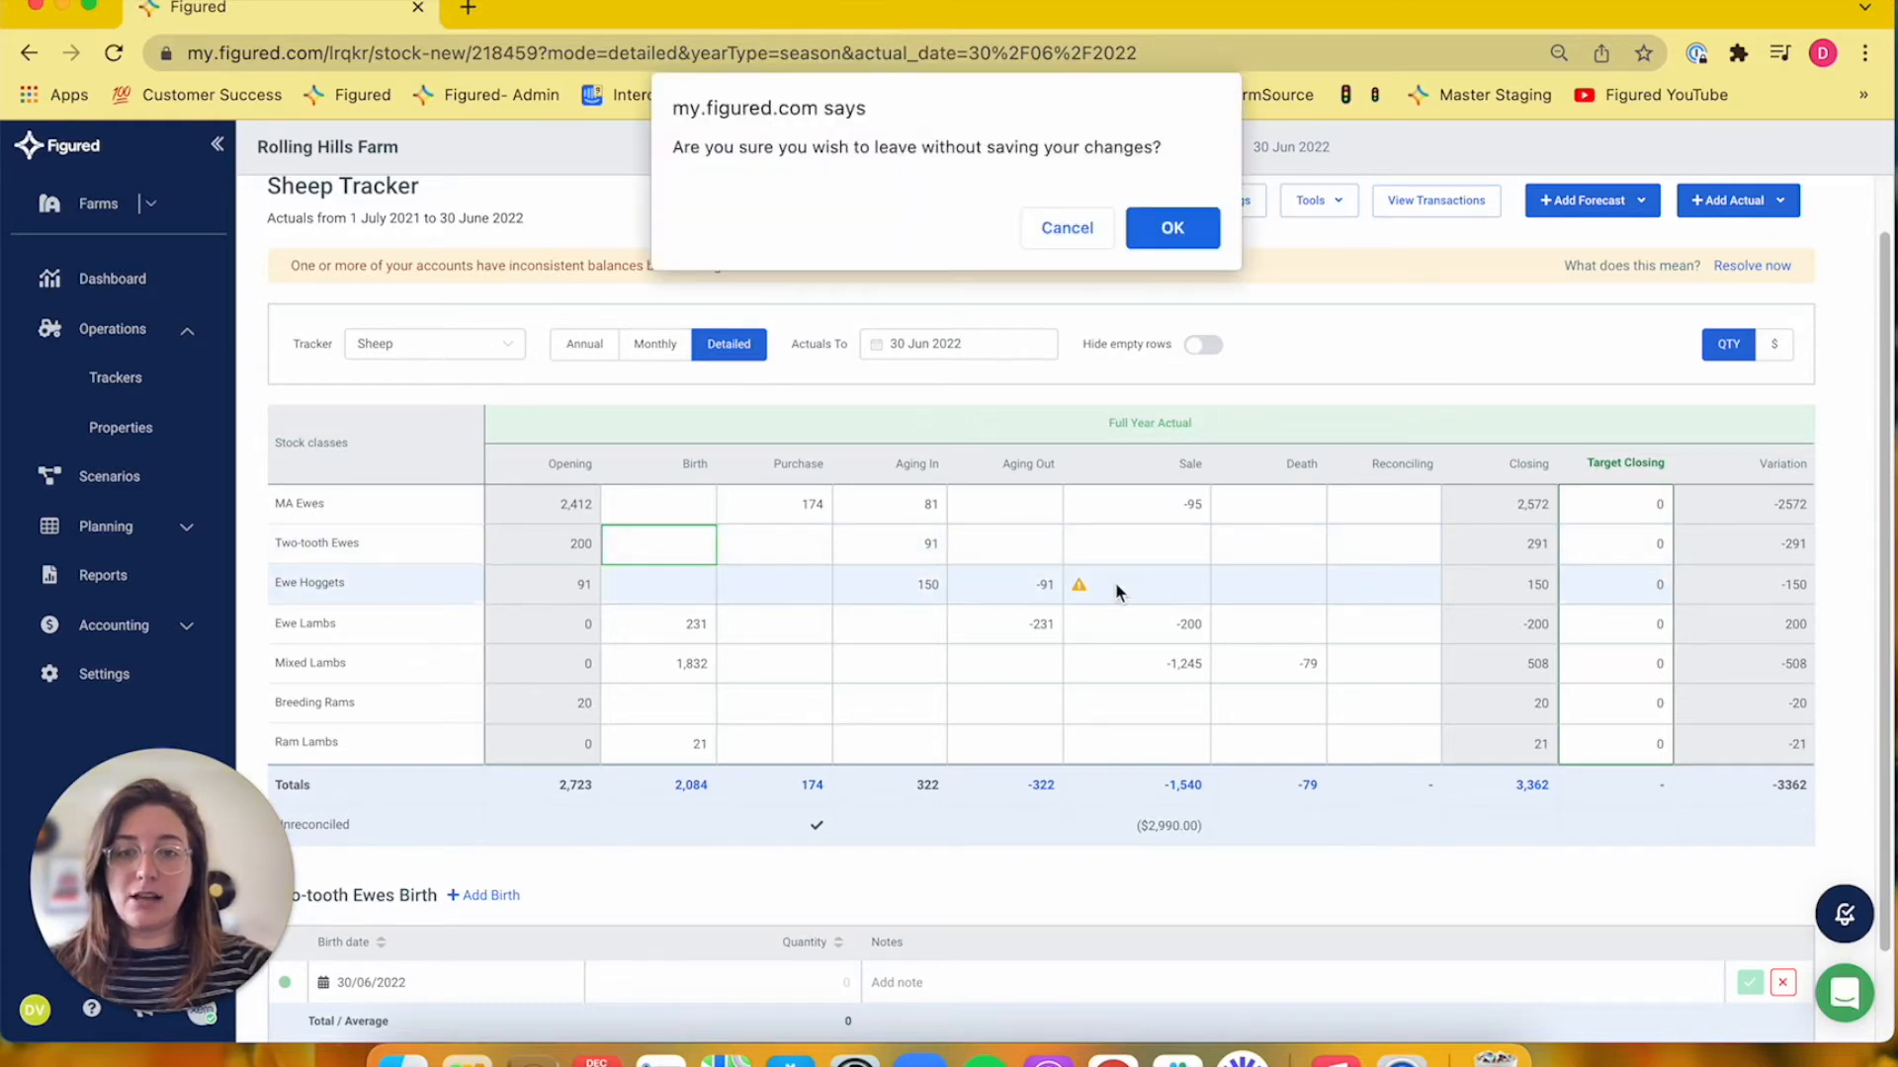
left_click(1153, 237)
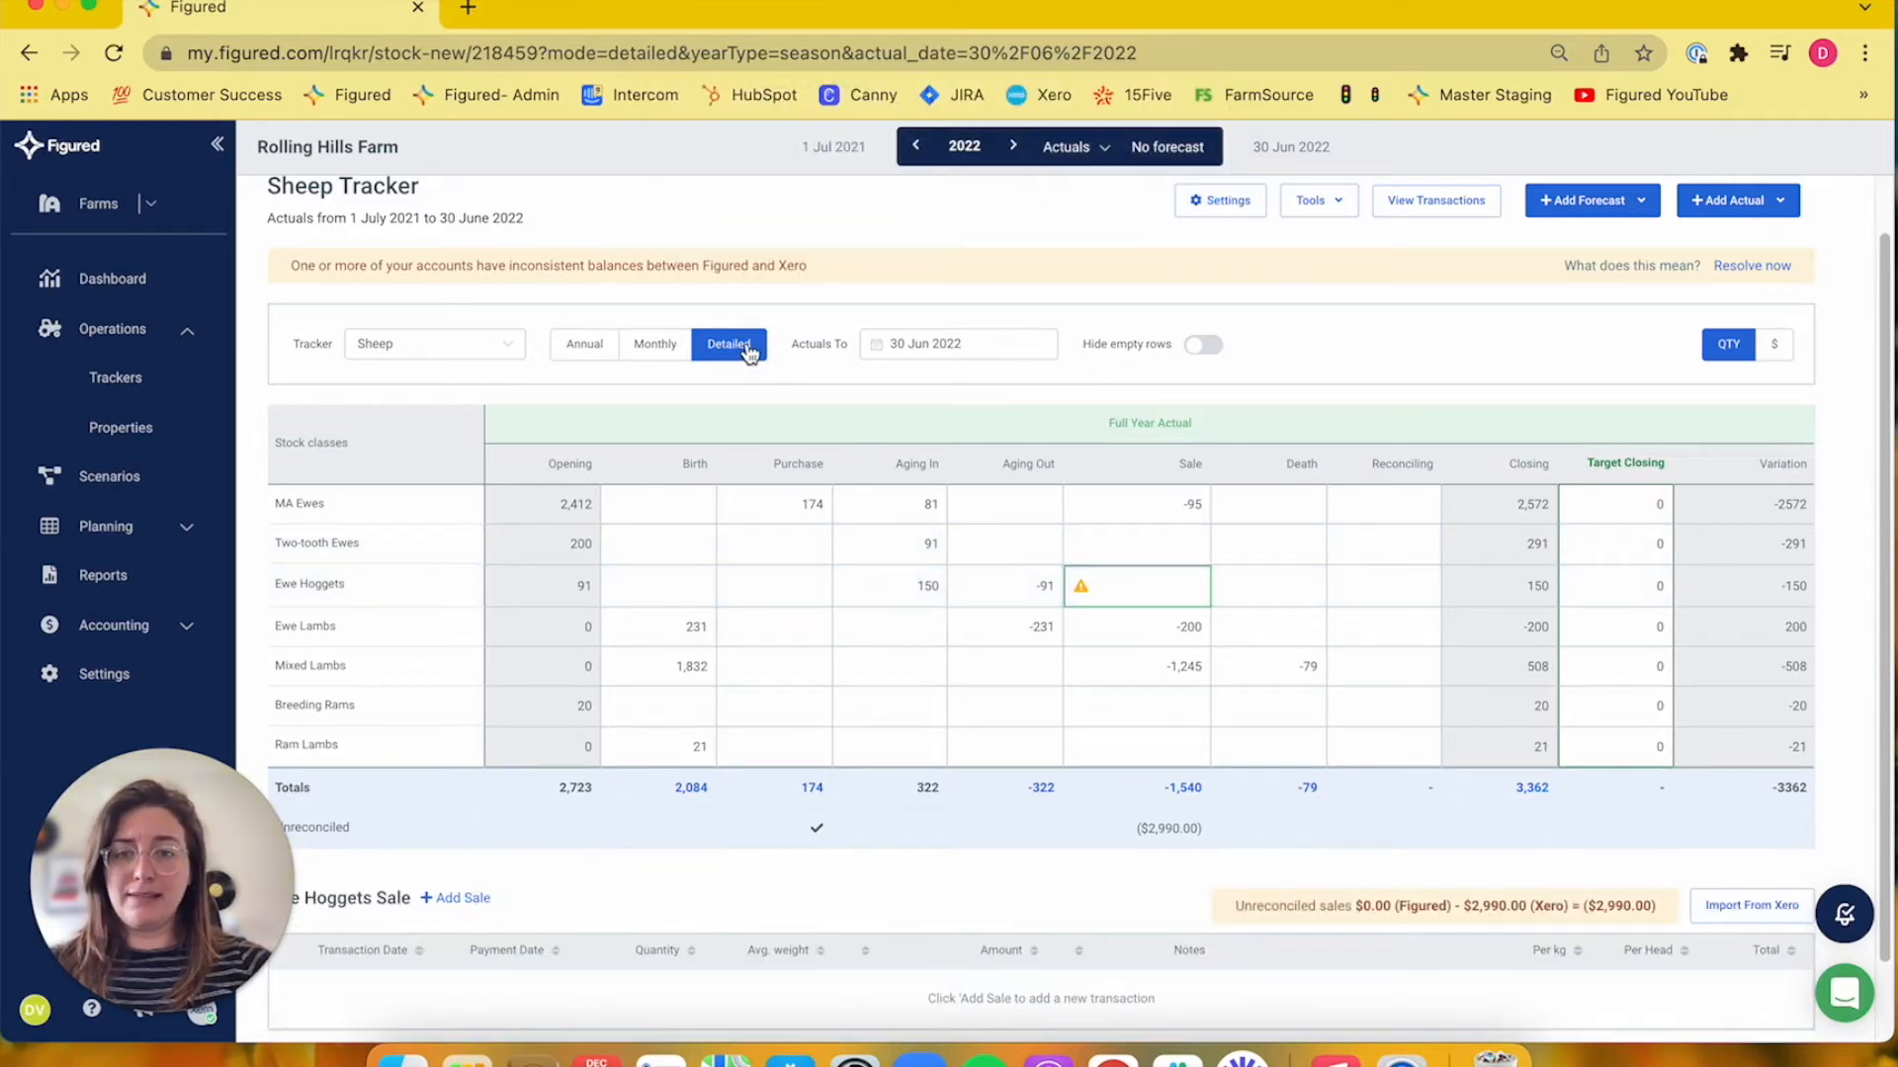
scroll(1127, 569, "down", 1)
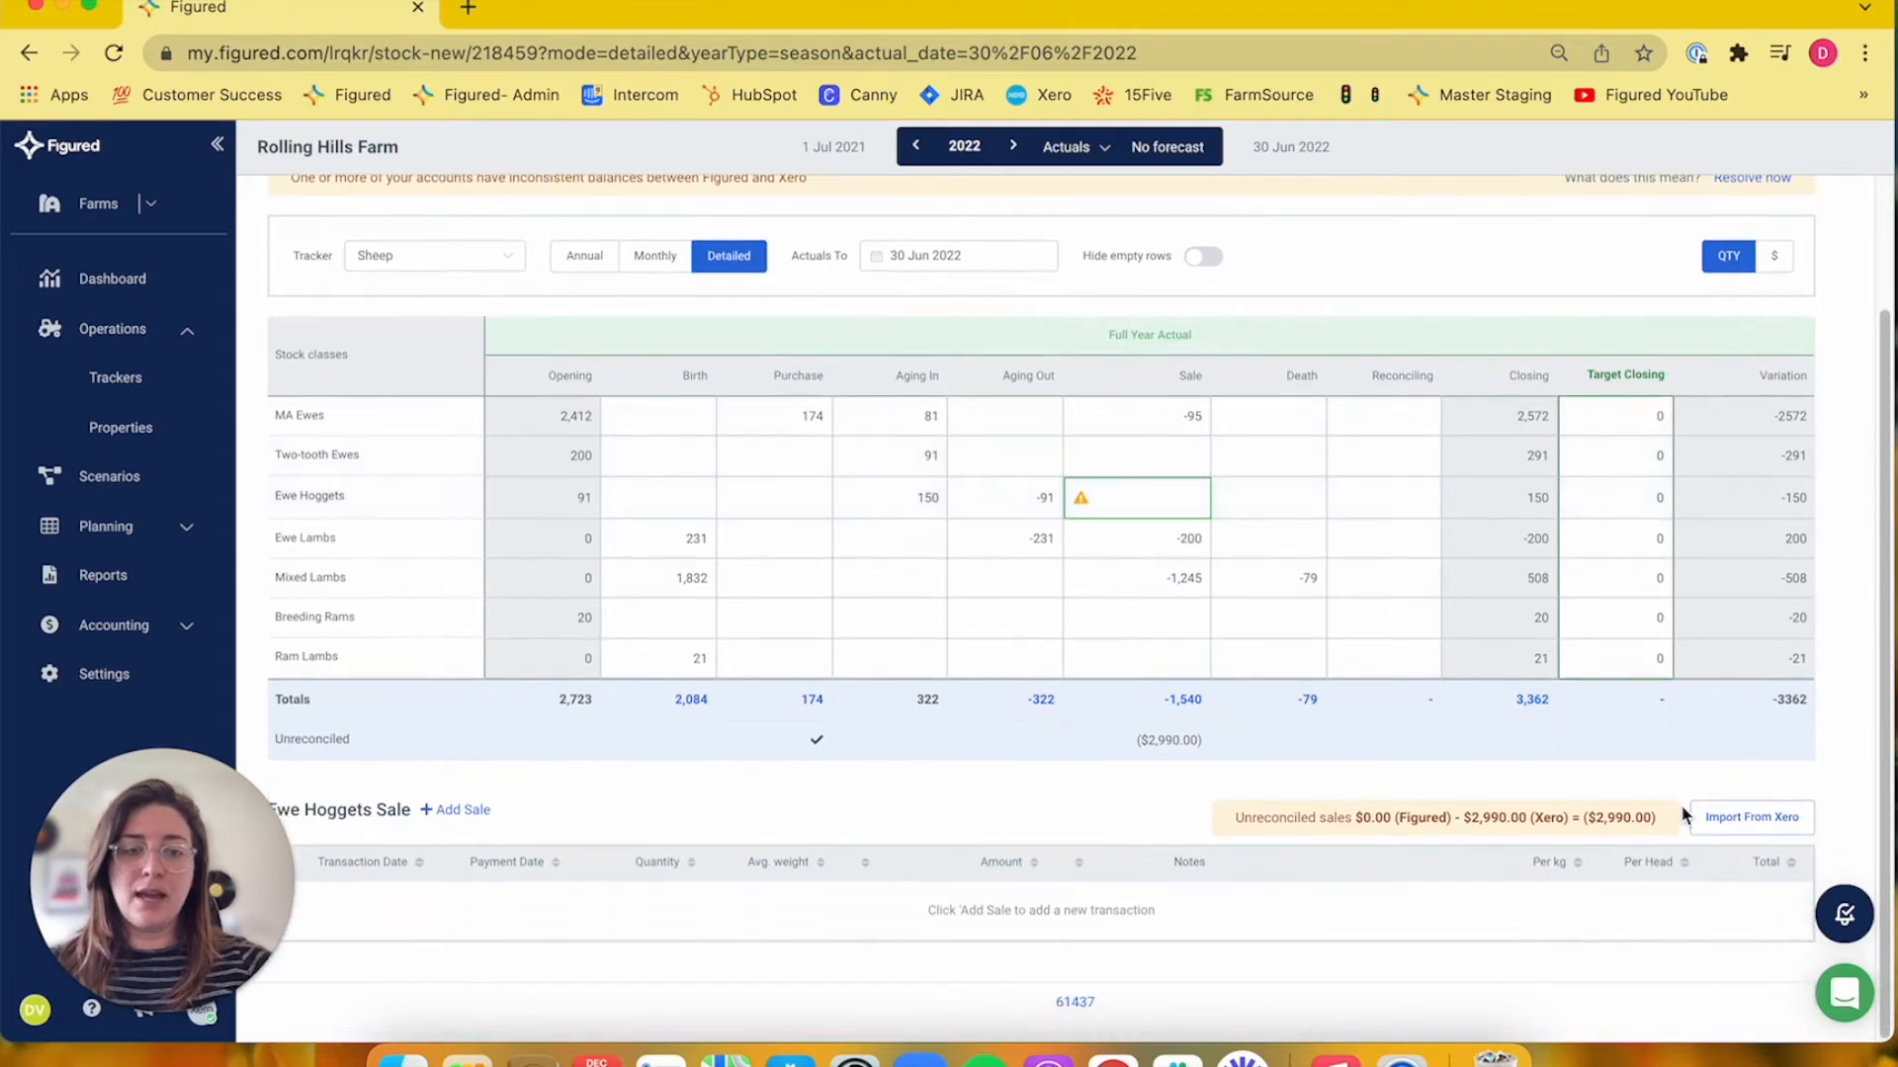
left_click(1759, 823)
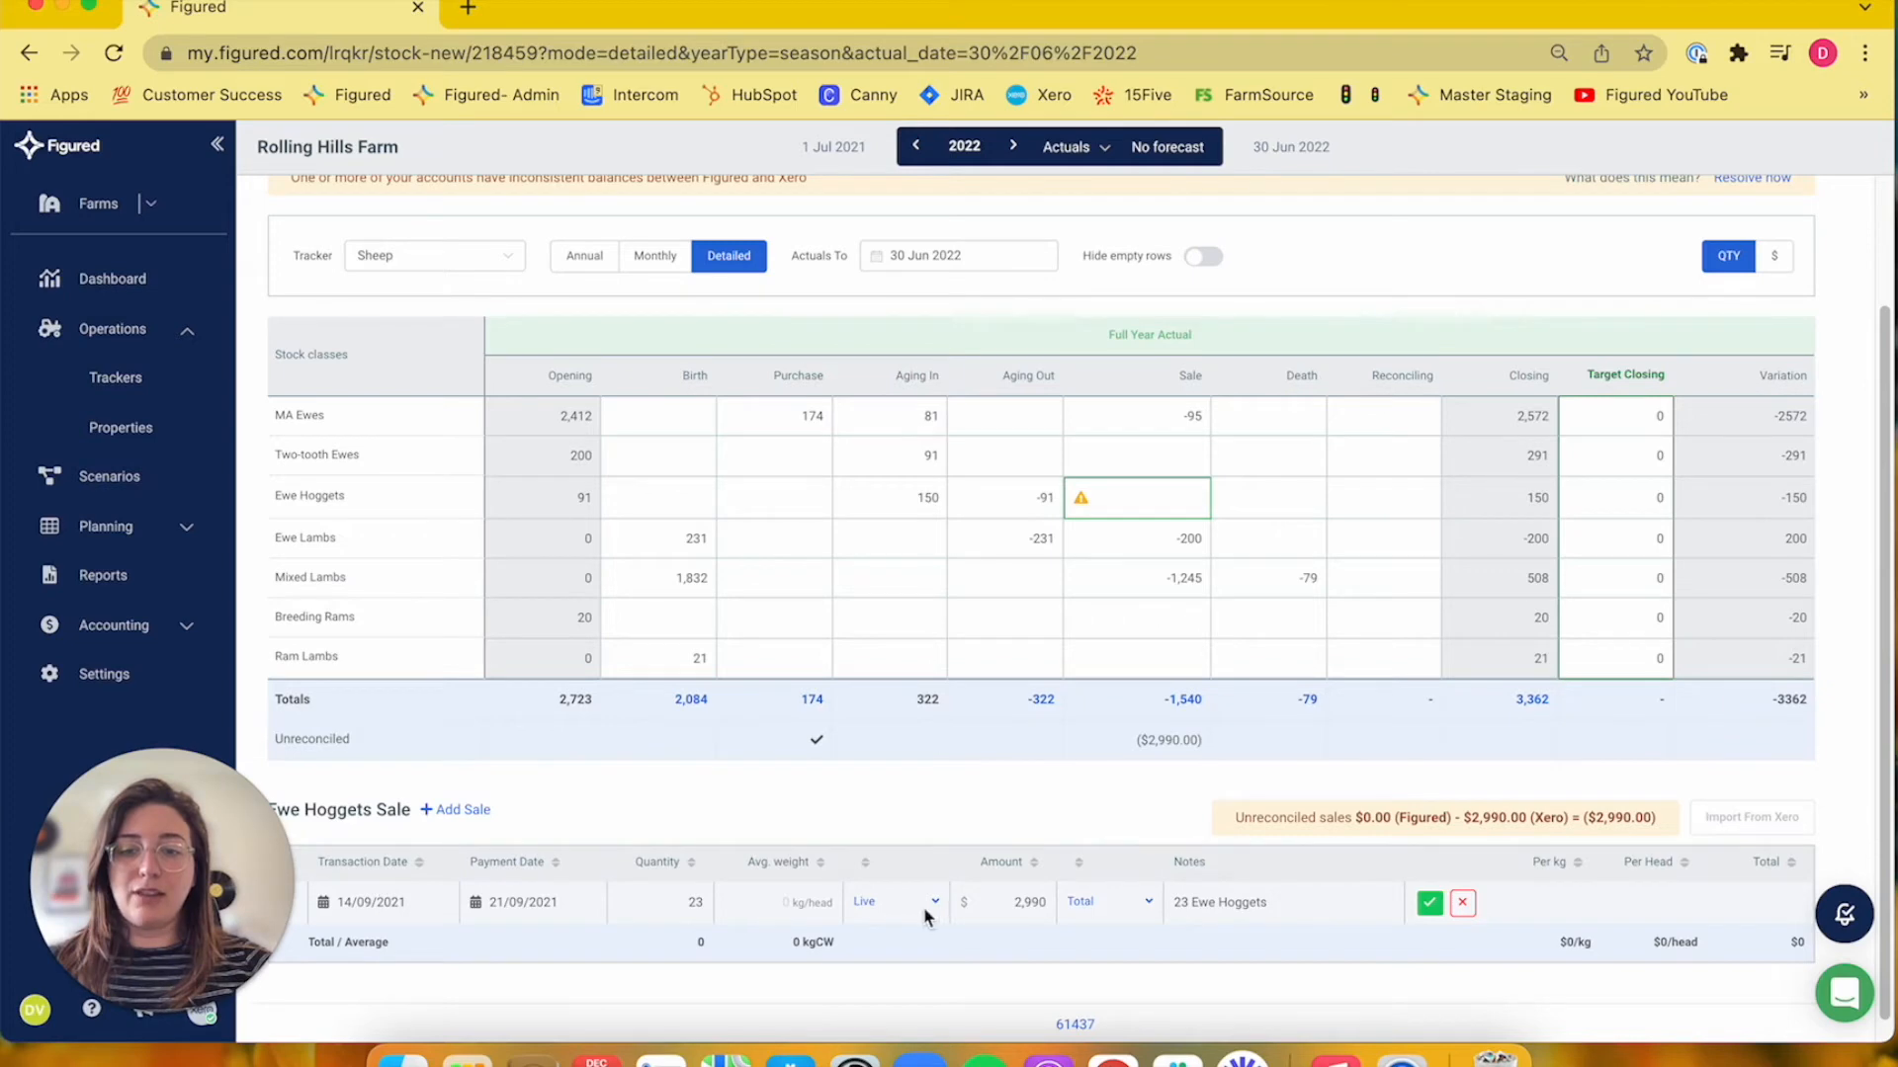
left_click(1431, 905)
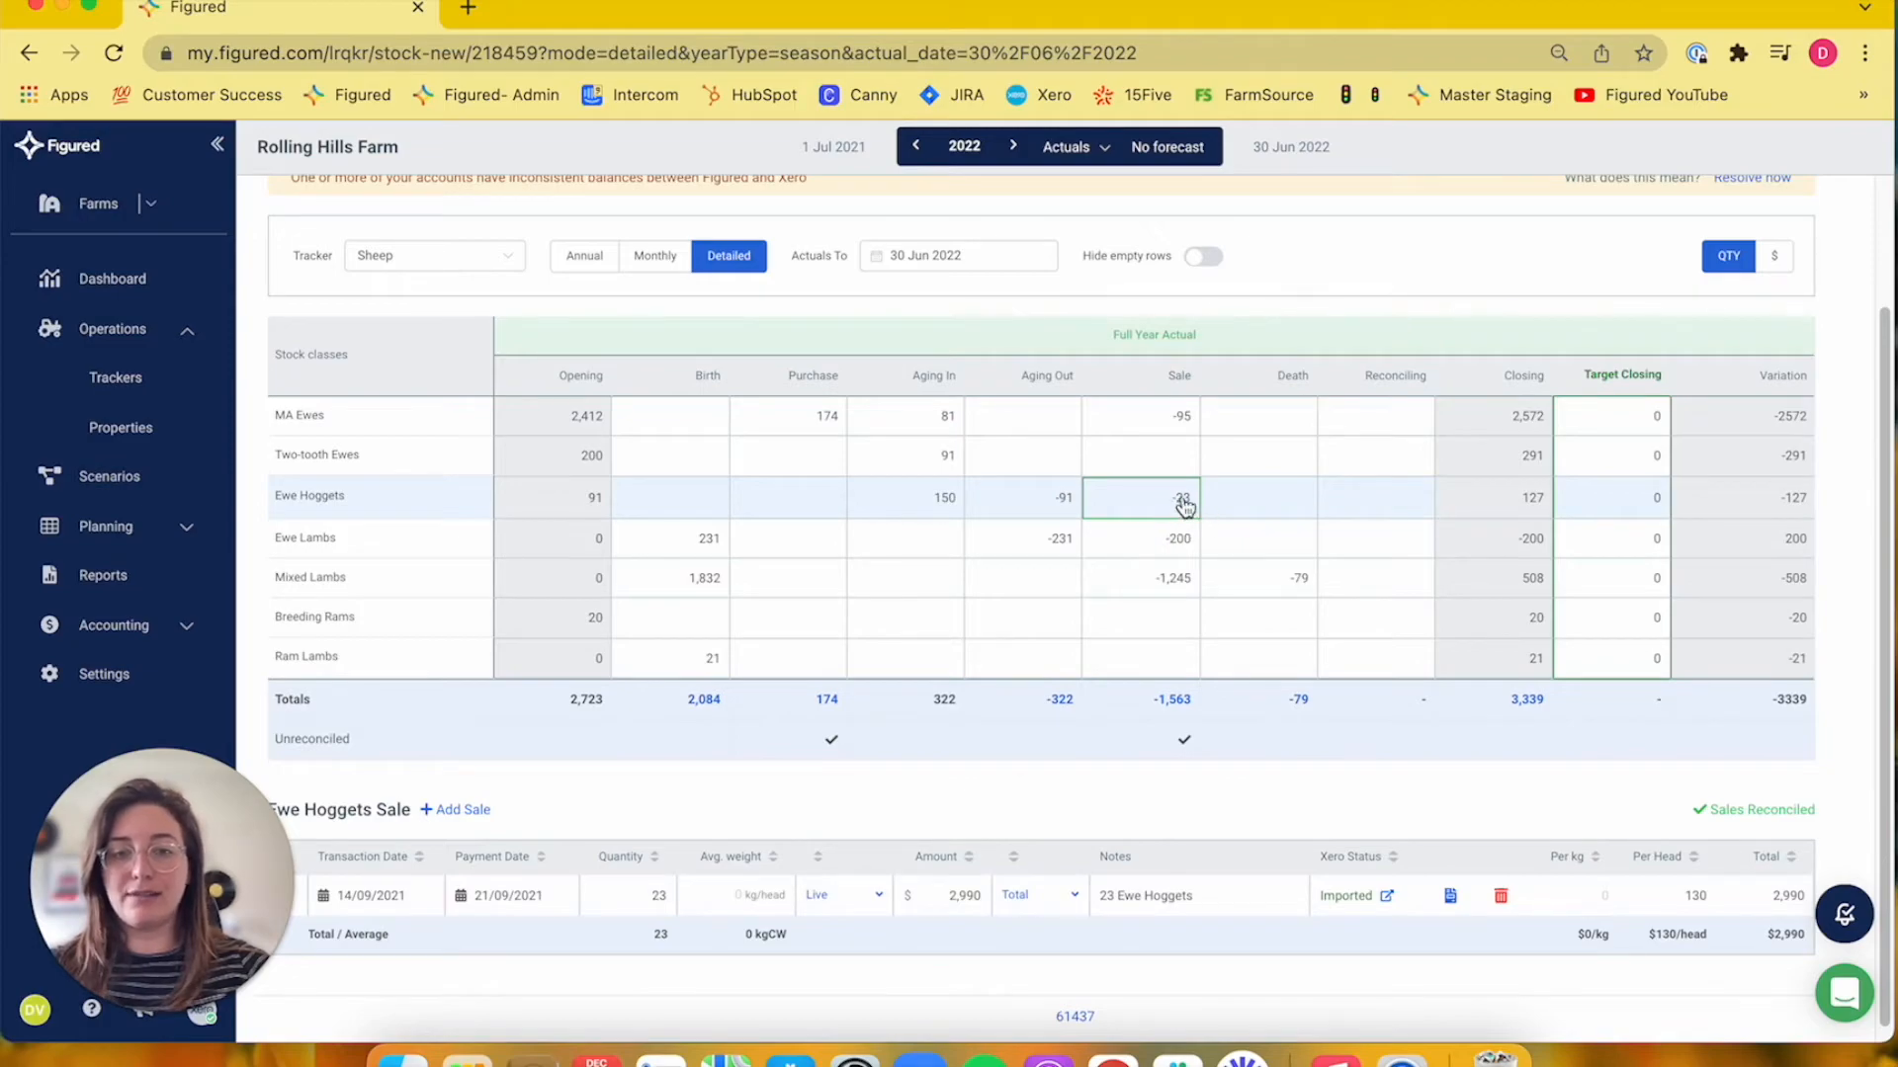
Start a new actual sale for the contact My Sheep Guy with Xero reference 23423 and enable posting to Xero
scroll(1178, 508, "up", 1)
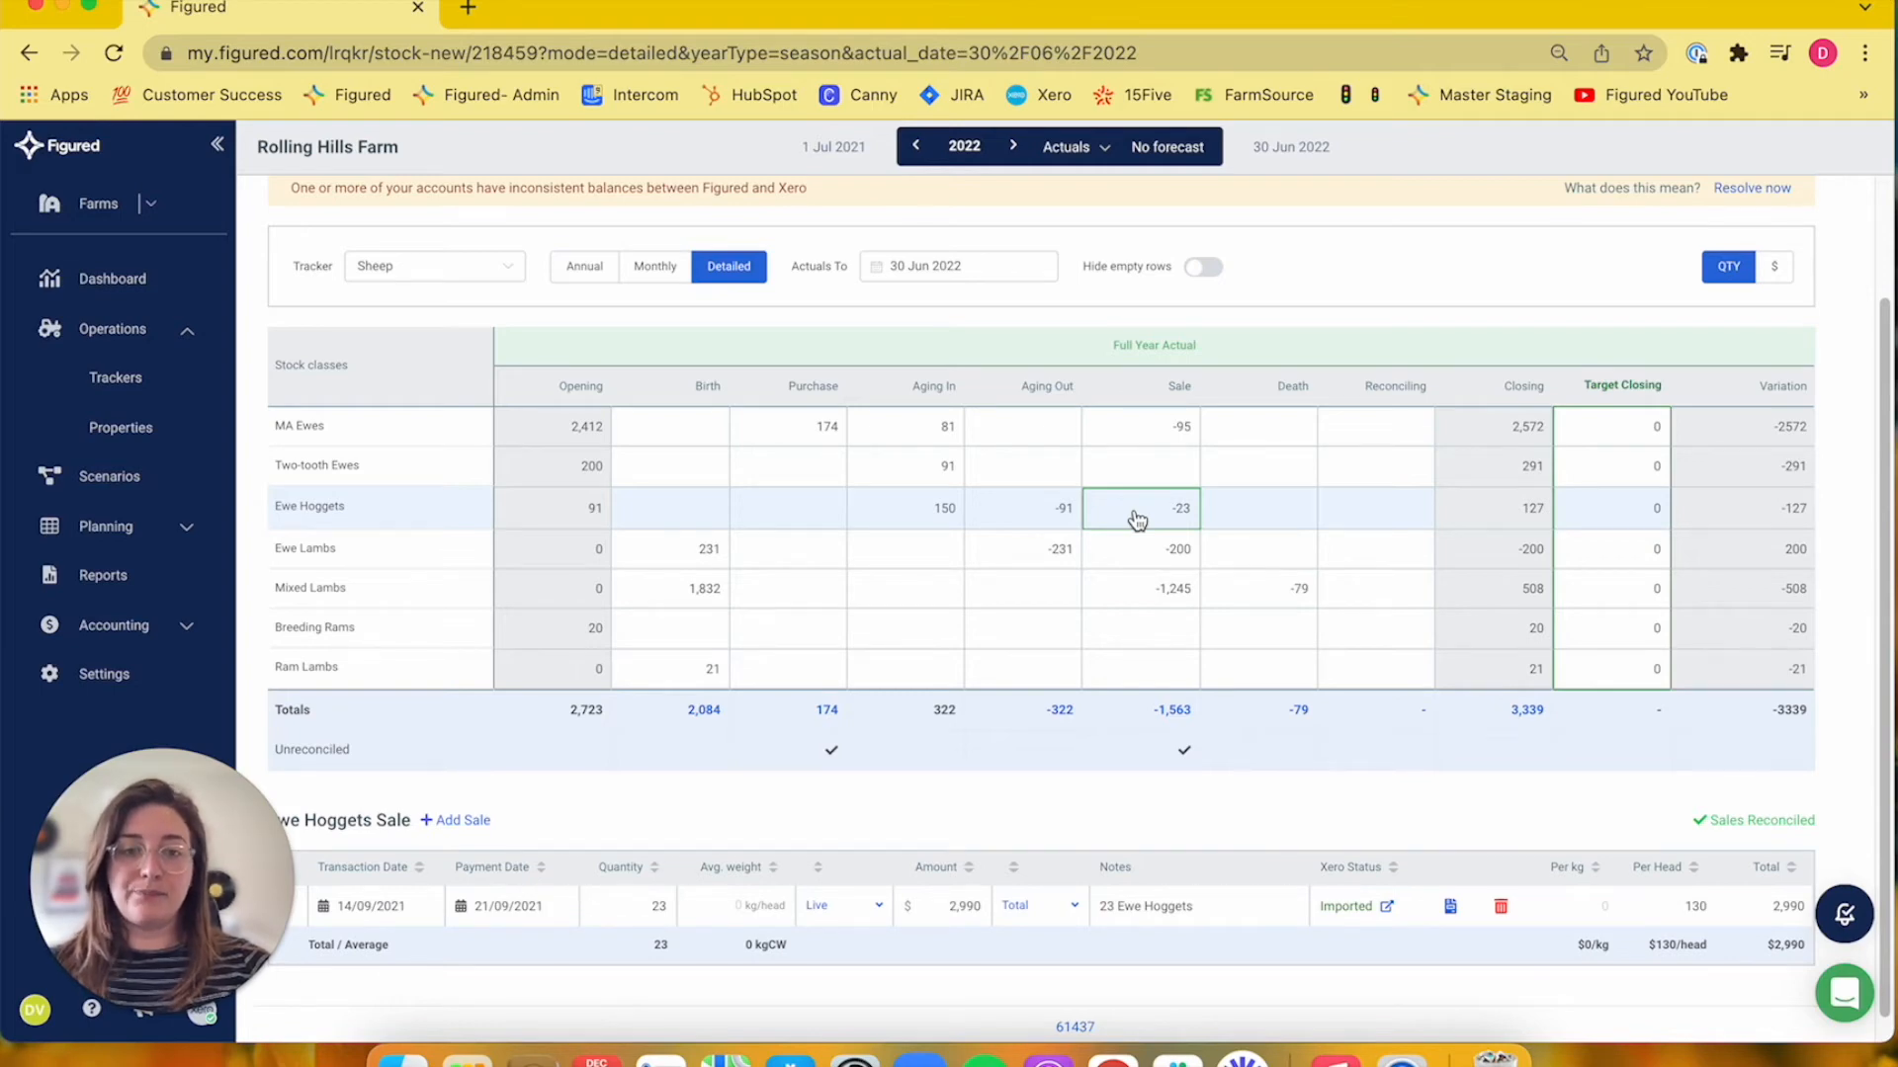
scroll(1136, 520, "up", 3)
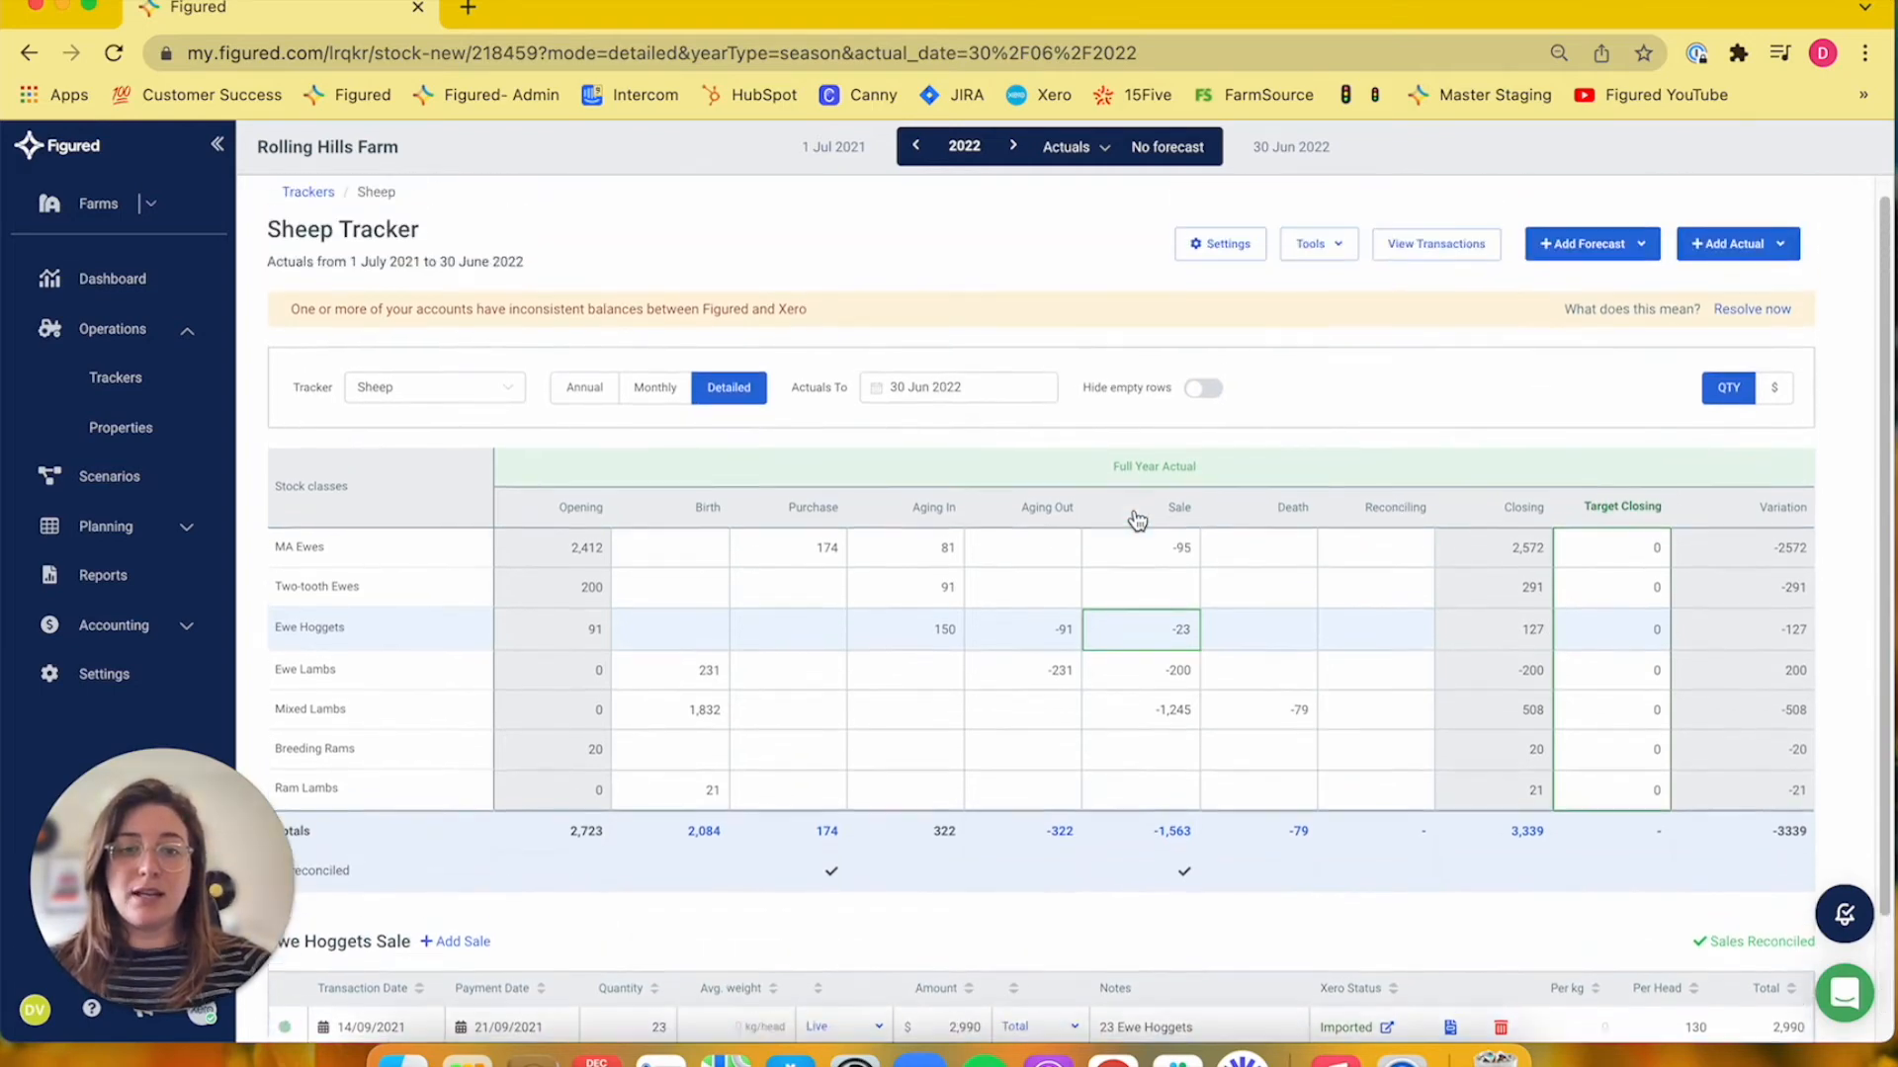
left_click(1741, 275)
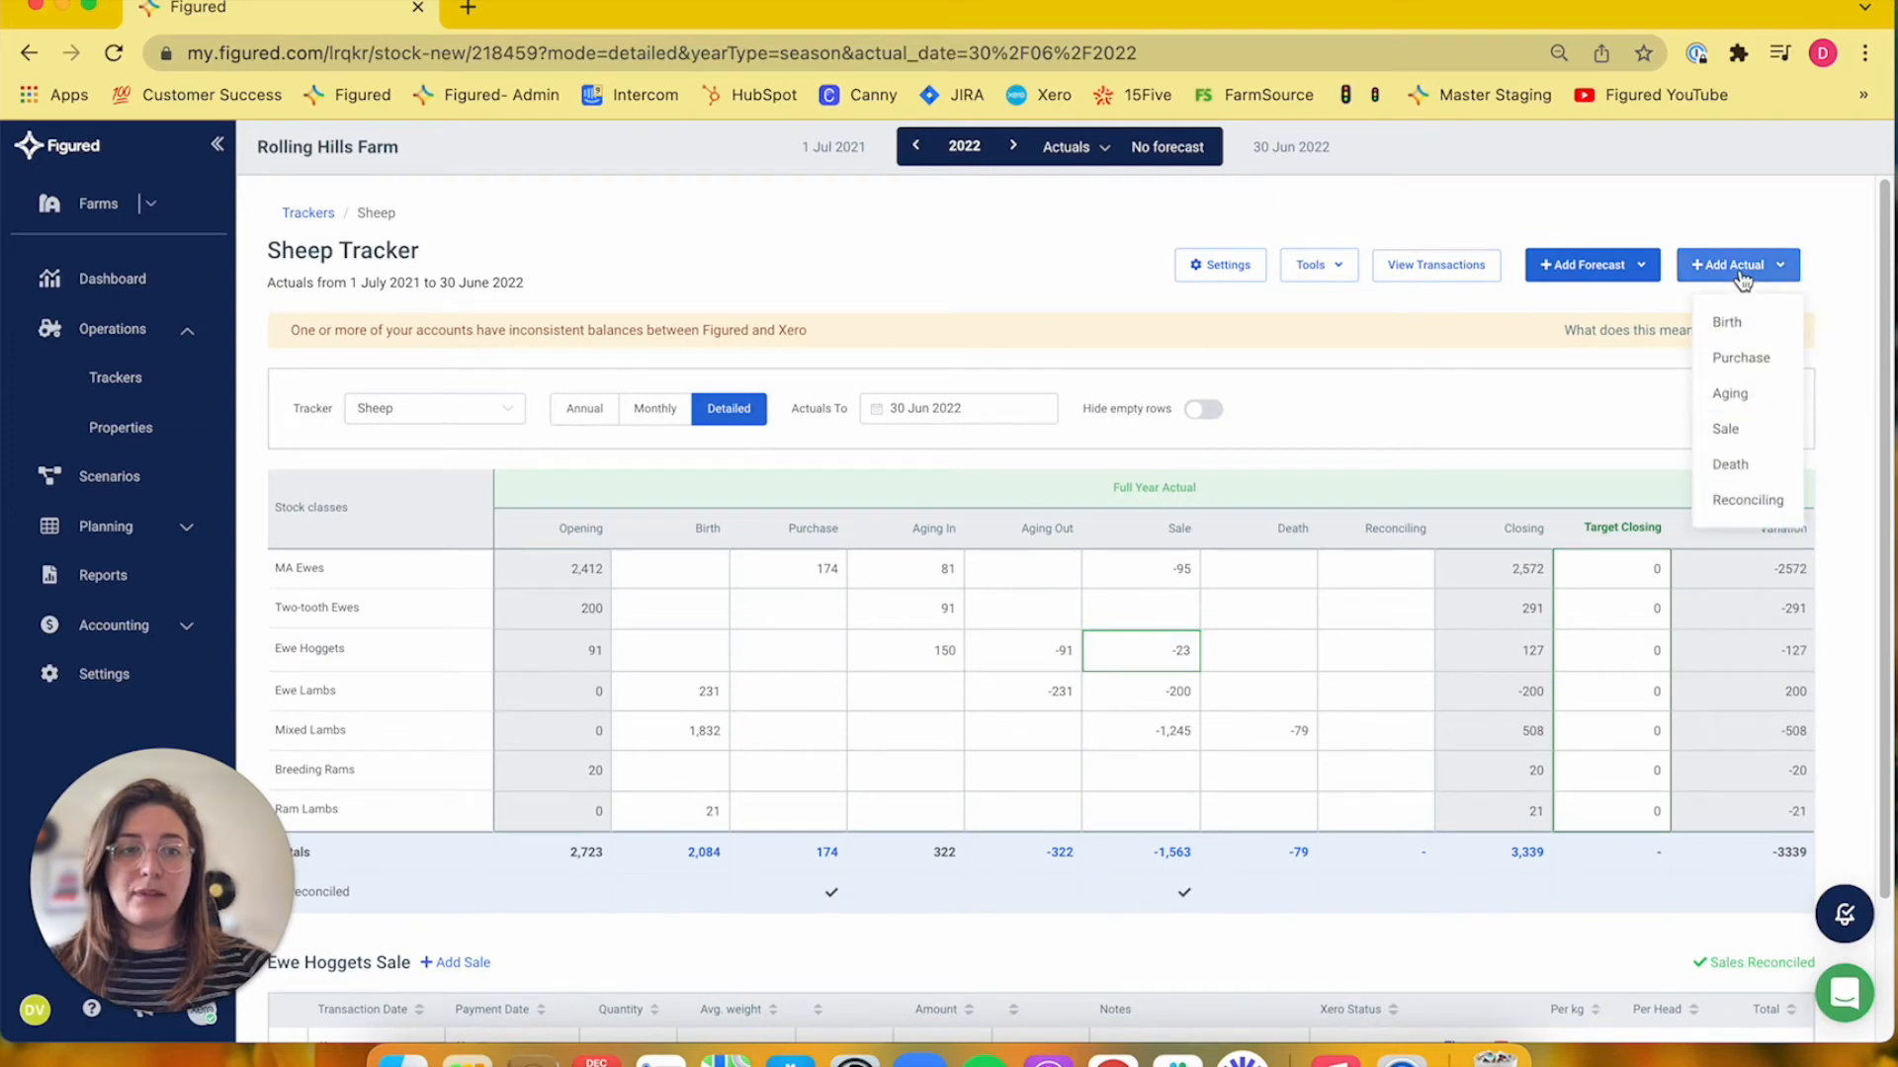
left_click(1726, 429)
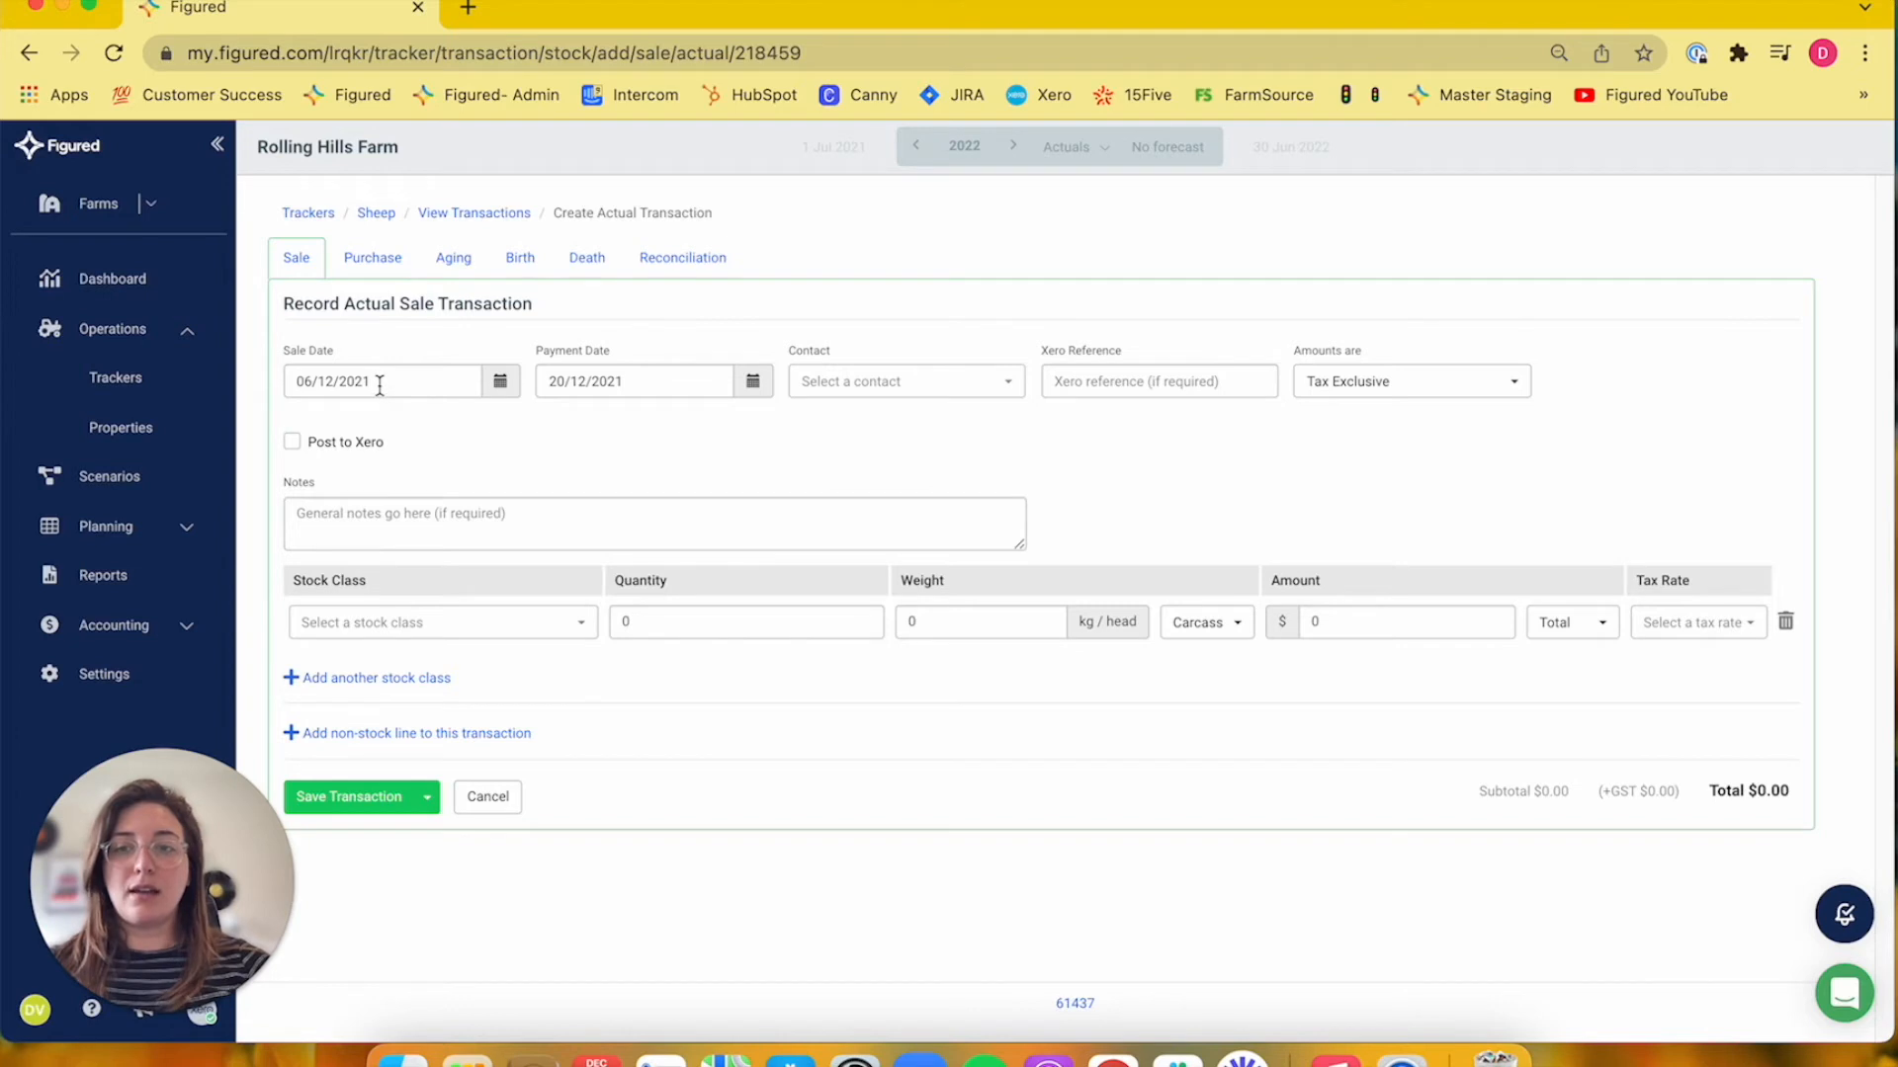
left_click(875, 383)
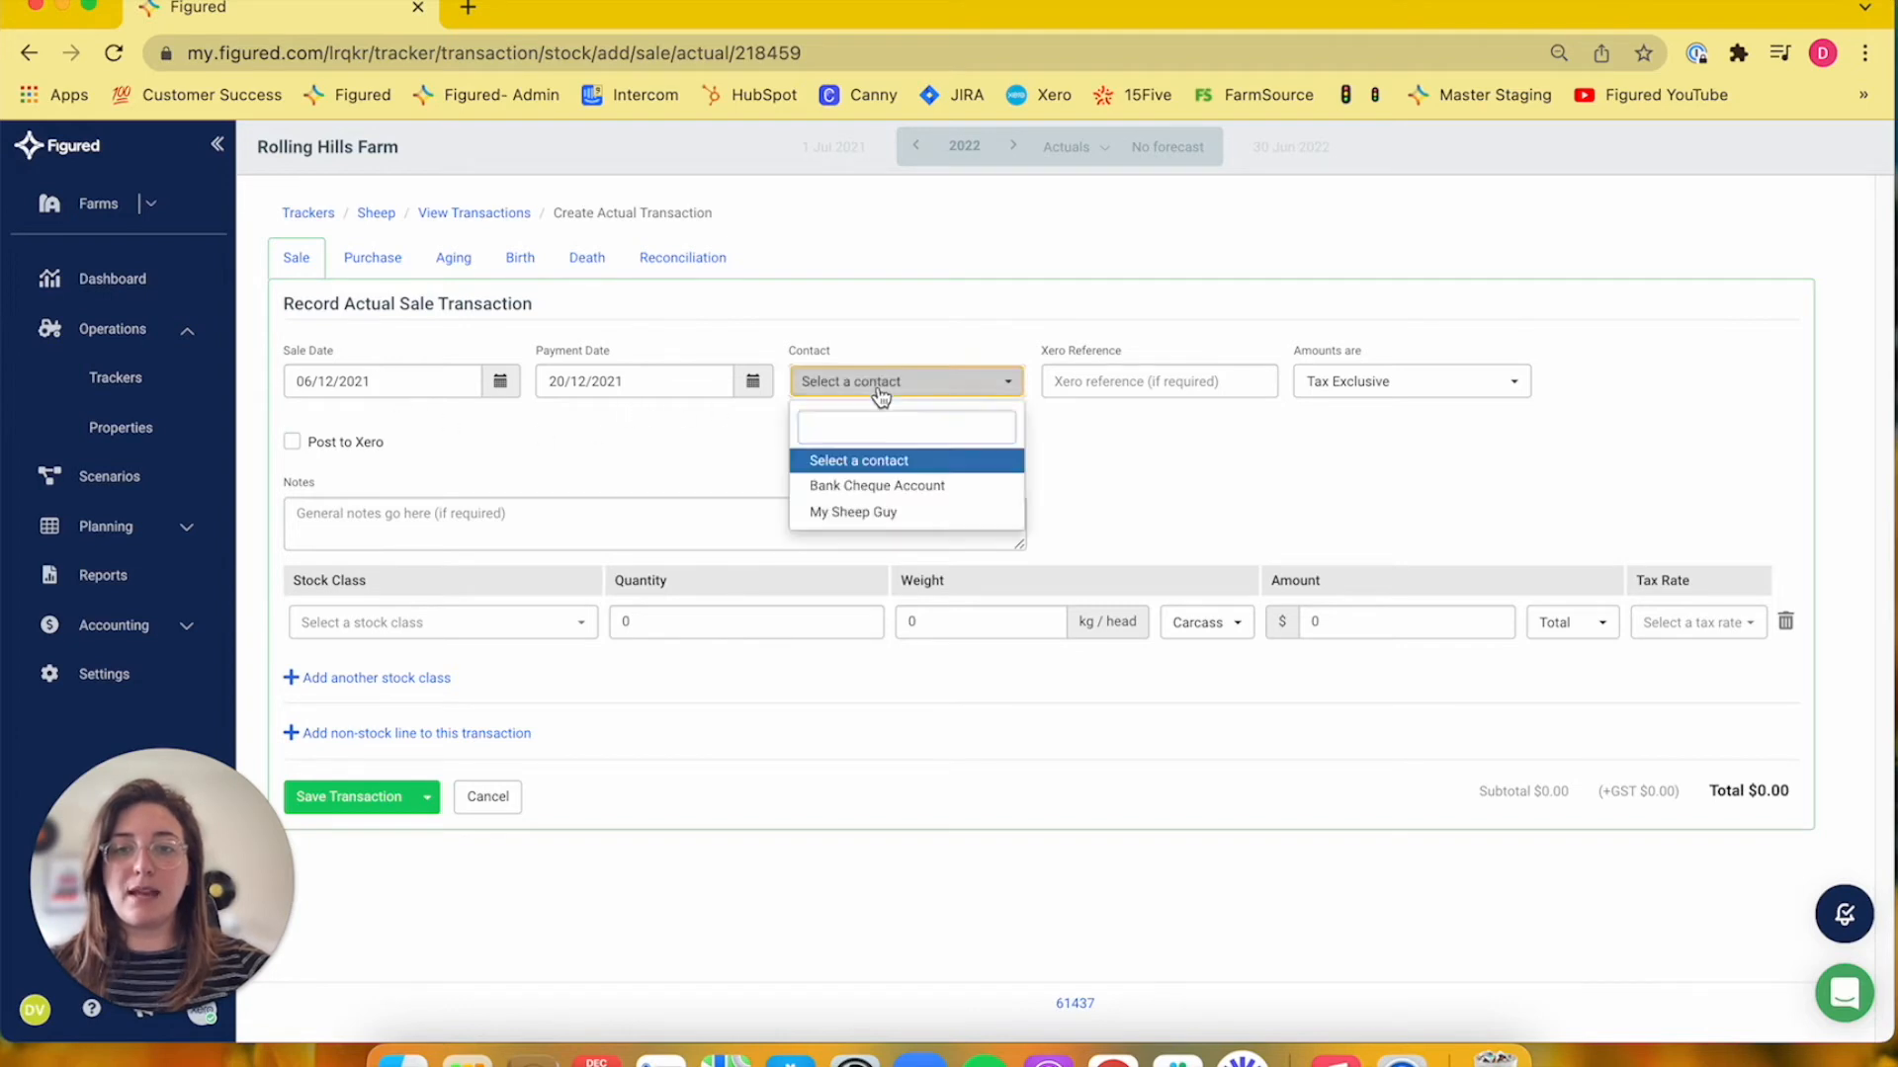
left_click(859, 514)
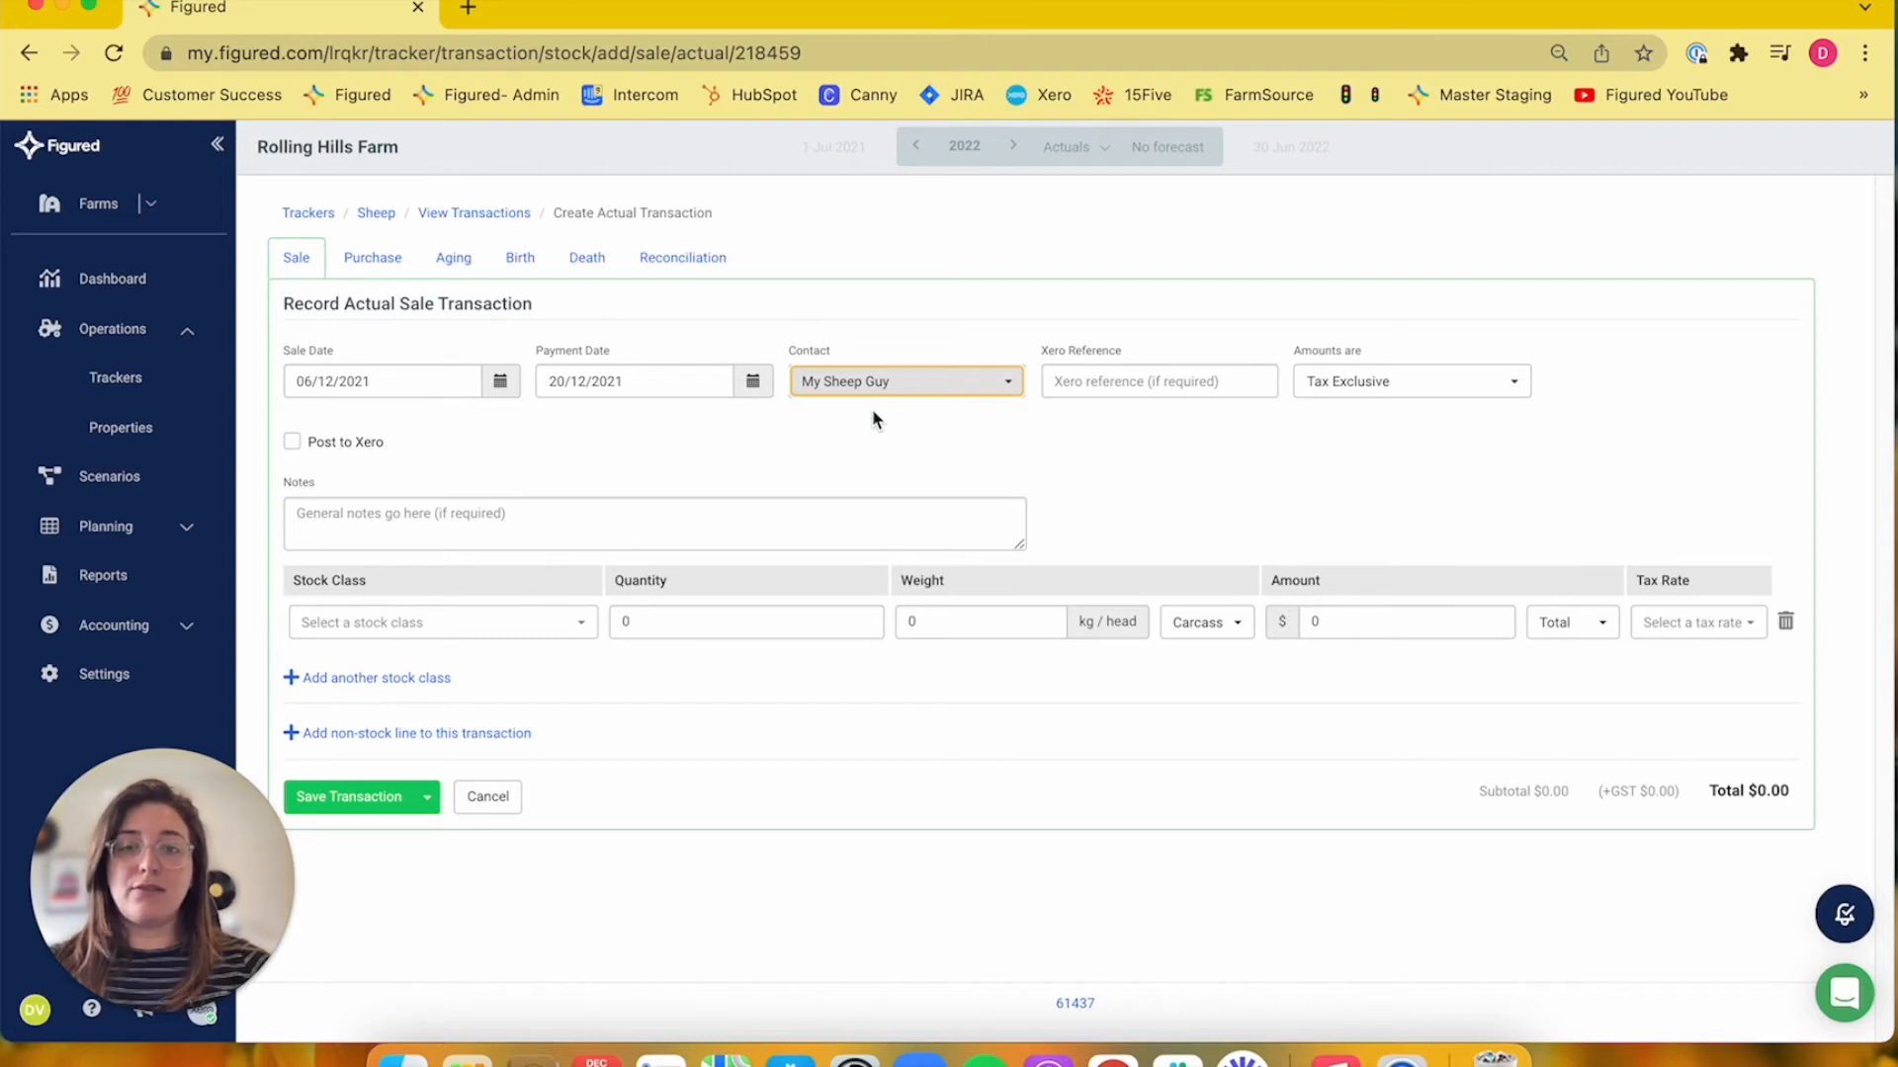
left_click(1231, 381)
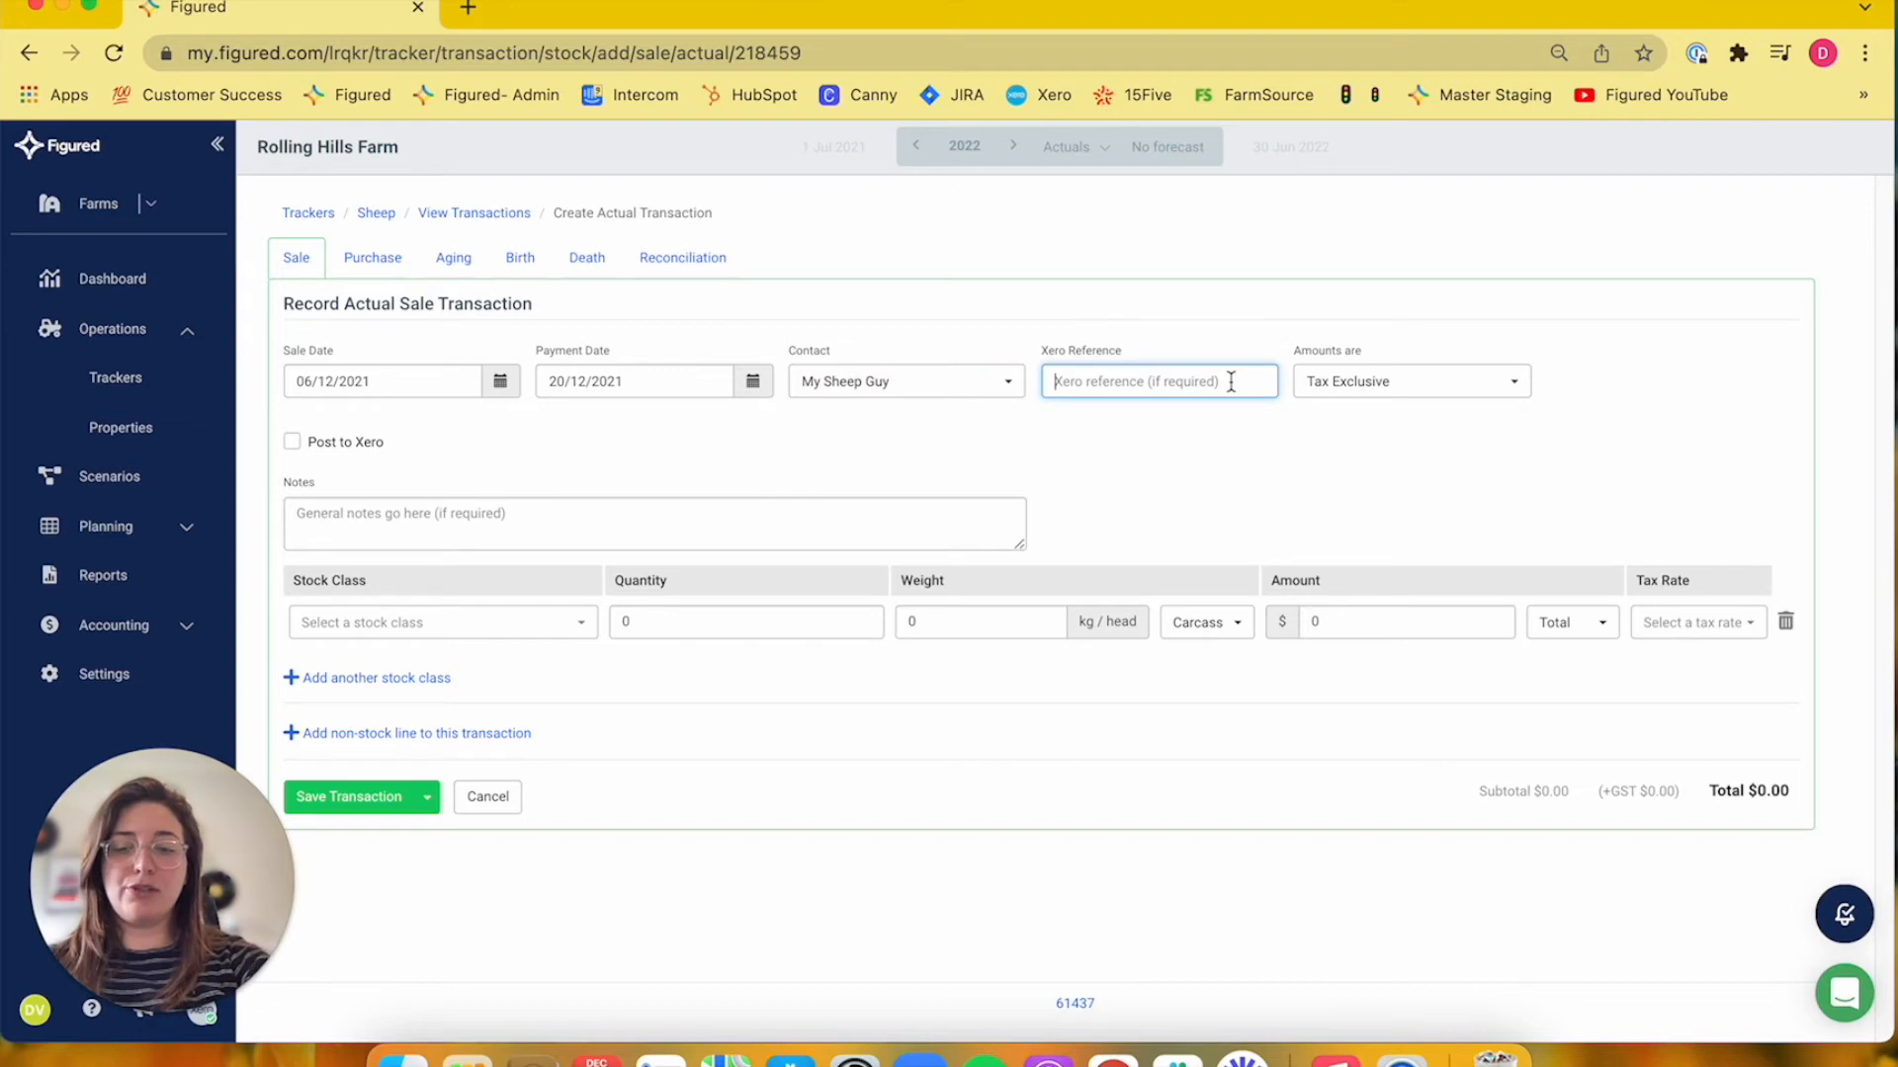
type("23423")
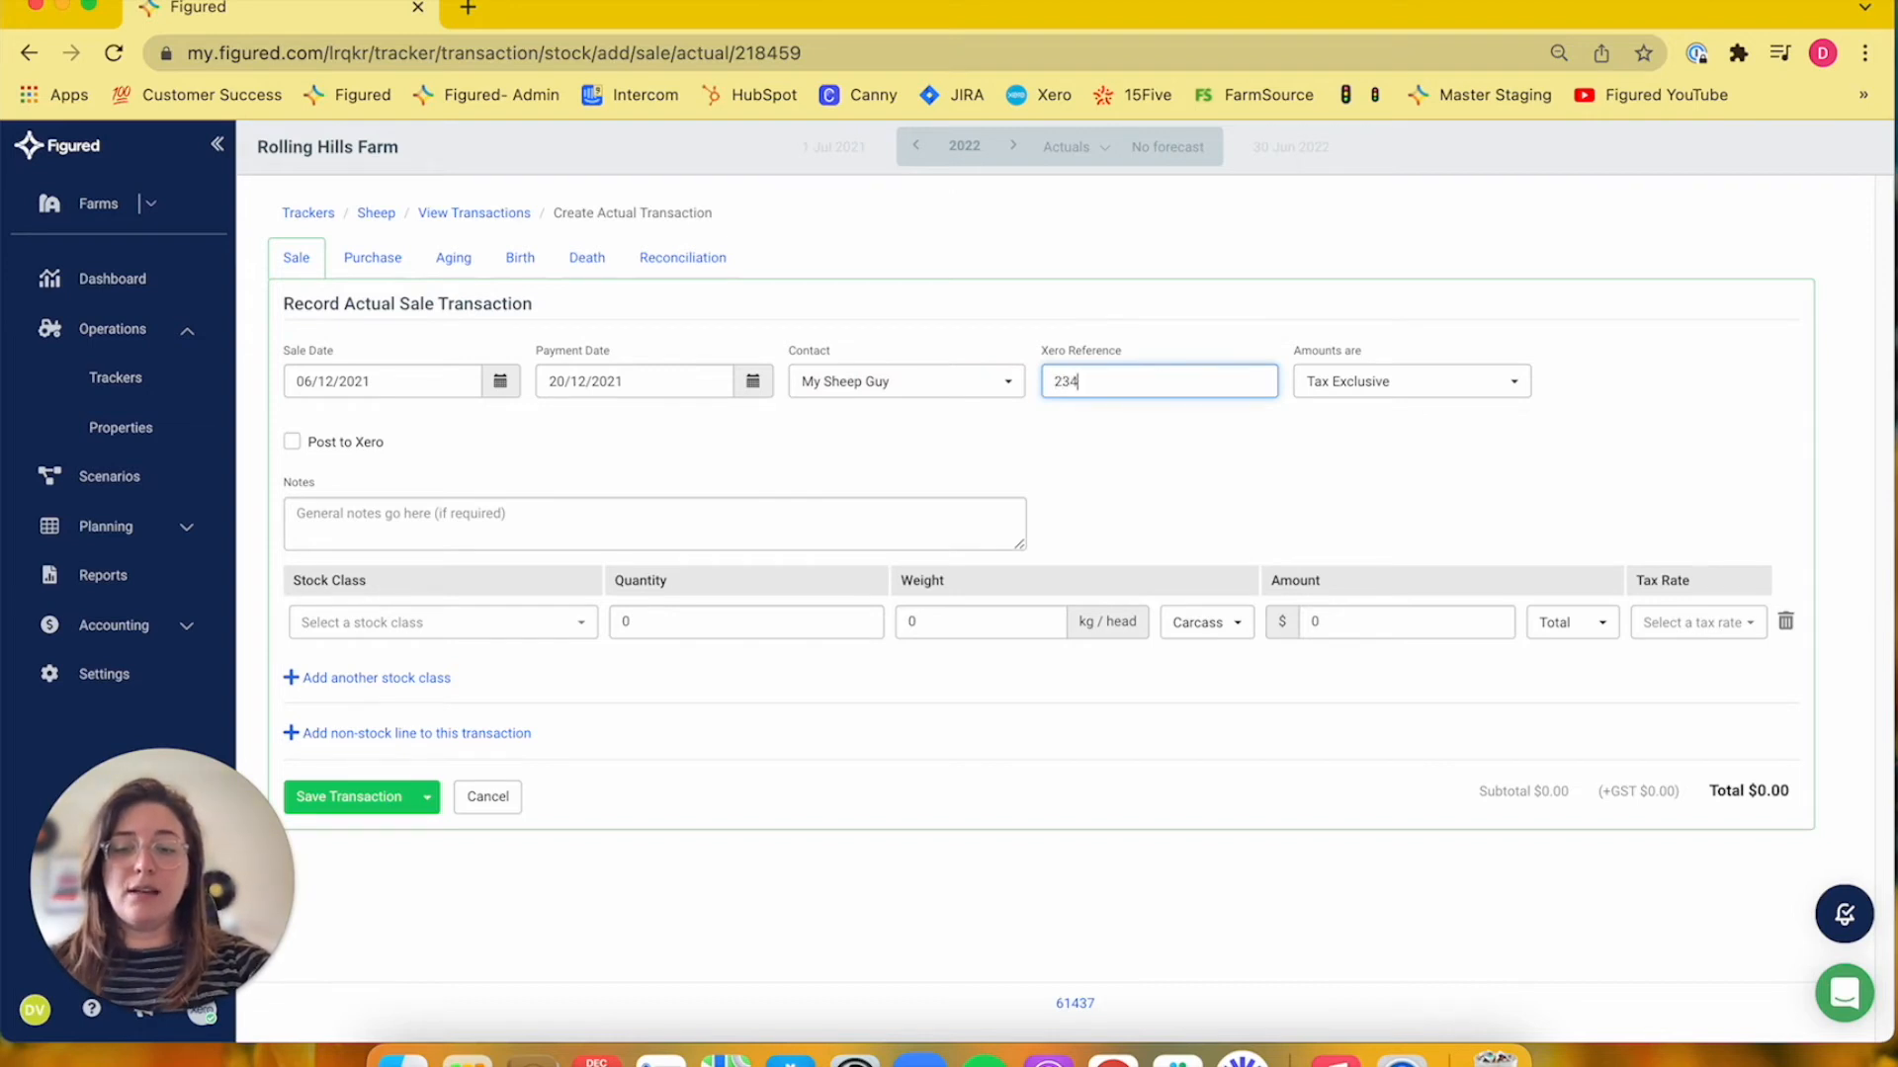
left_click(1379, 395)
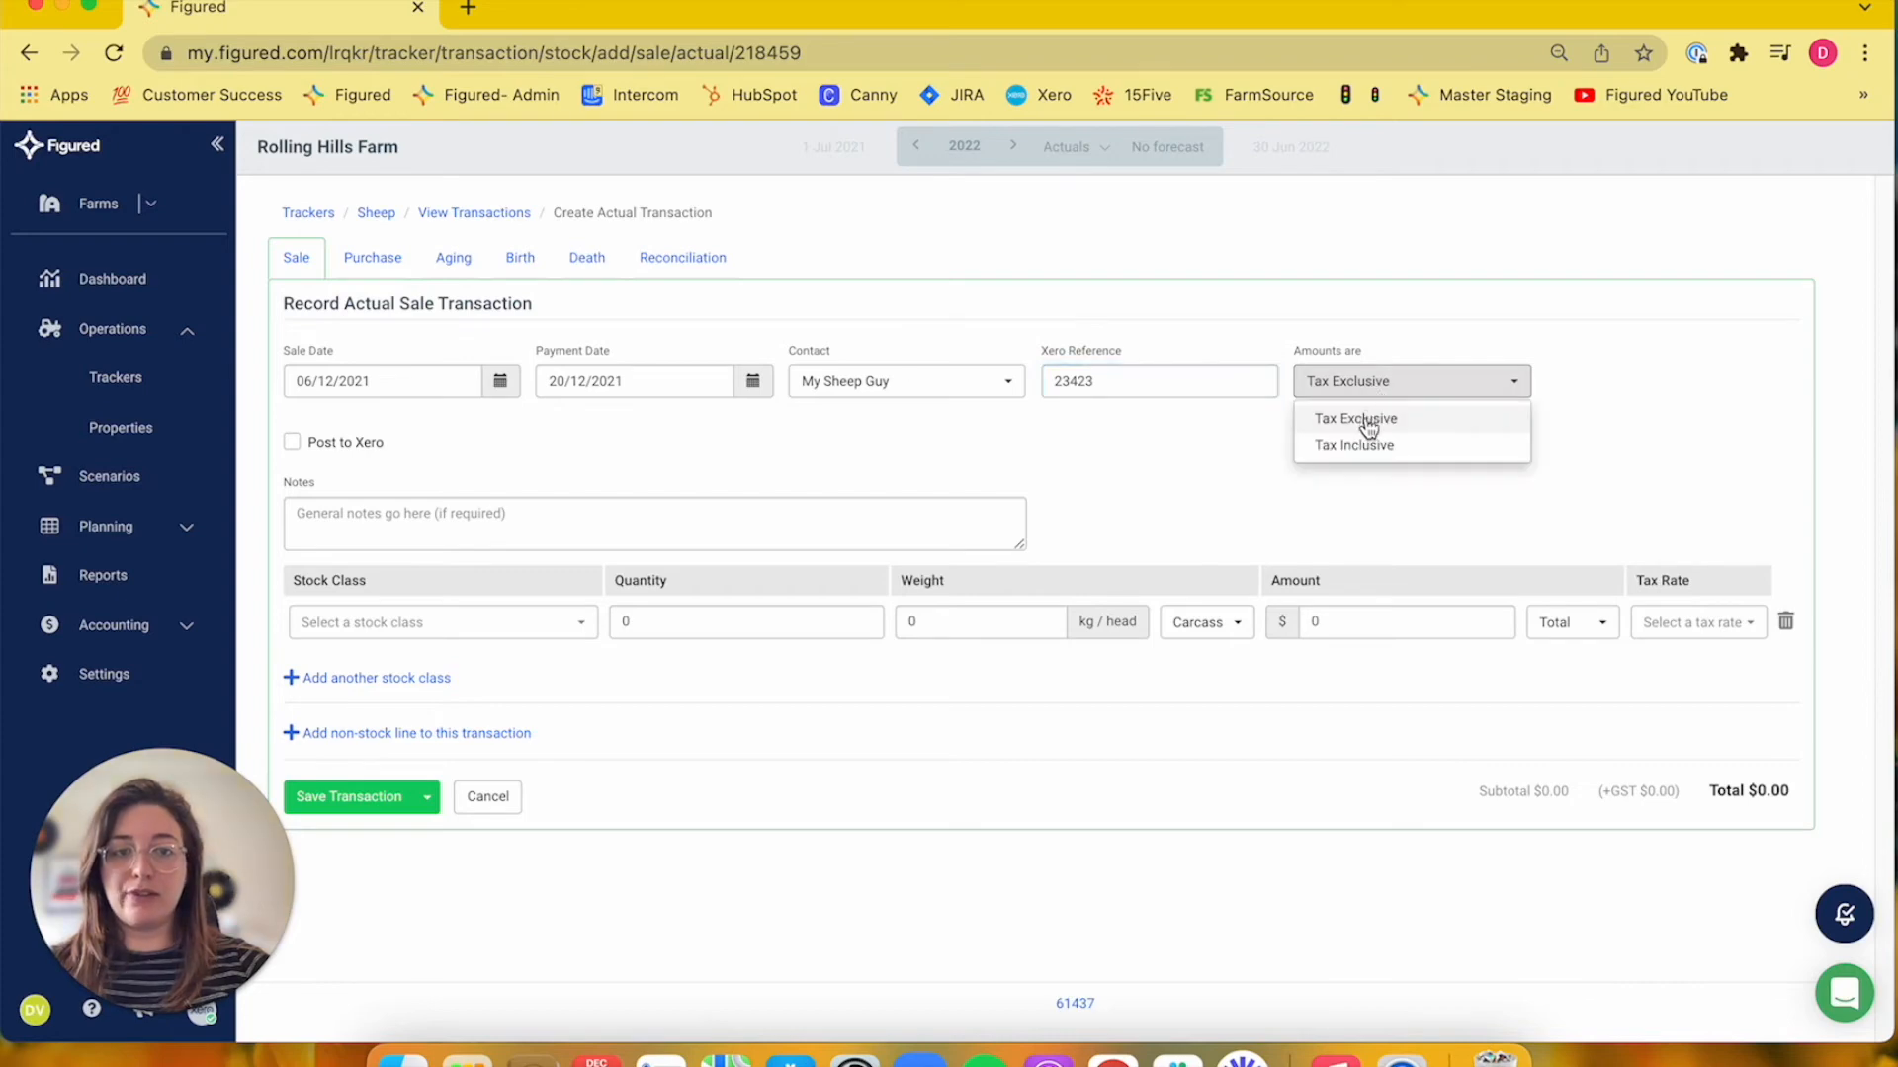
left_click(1237, 425)
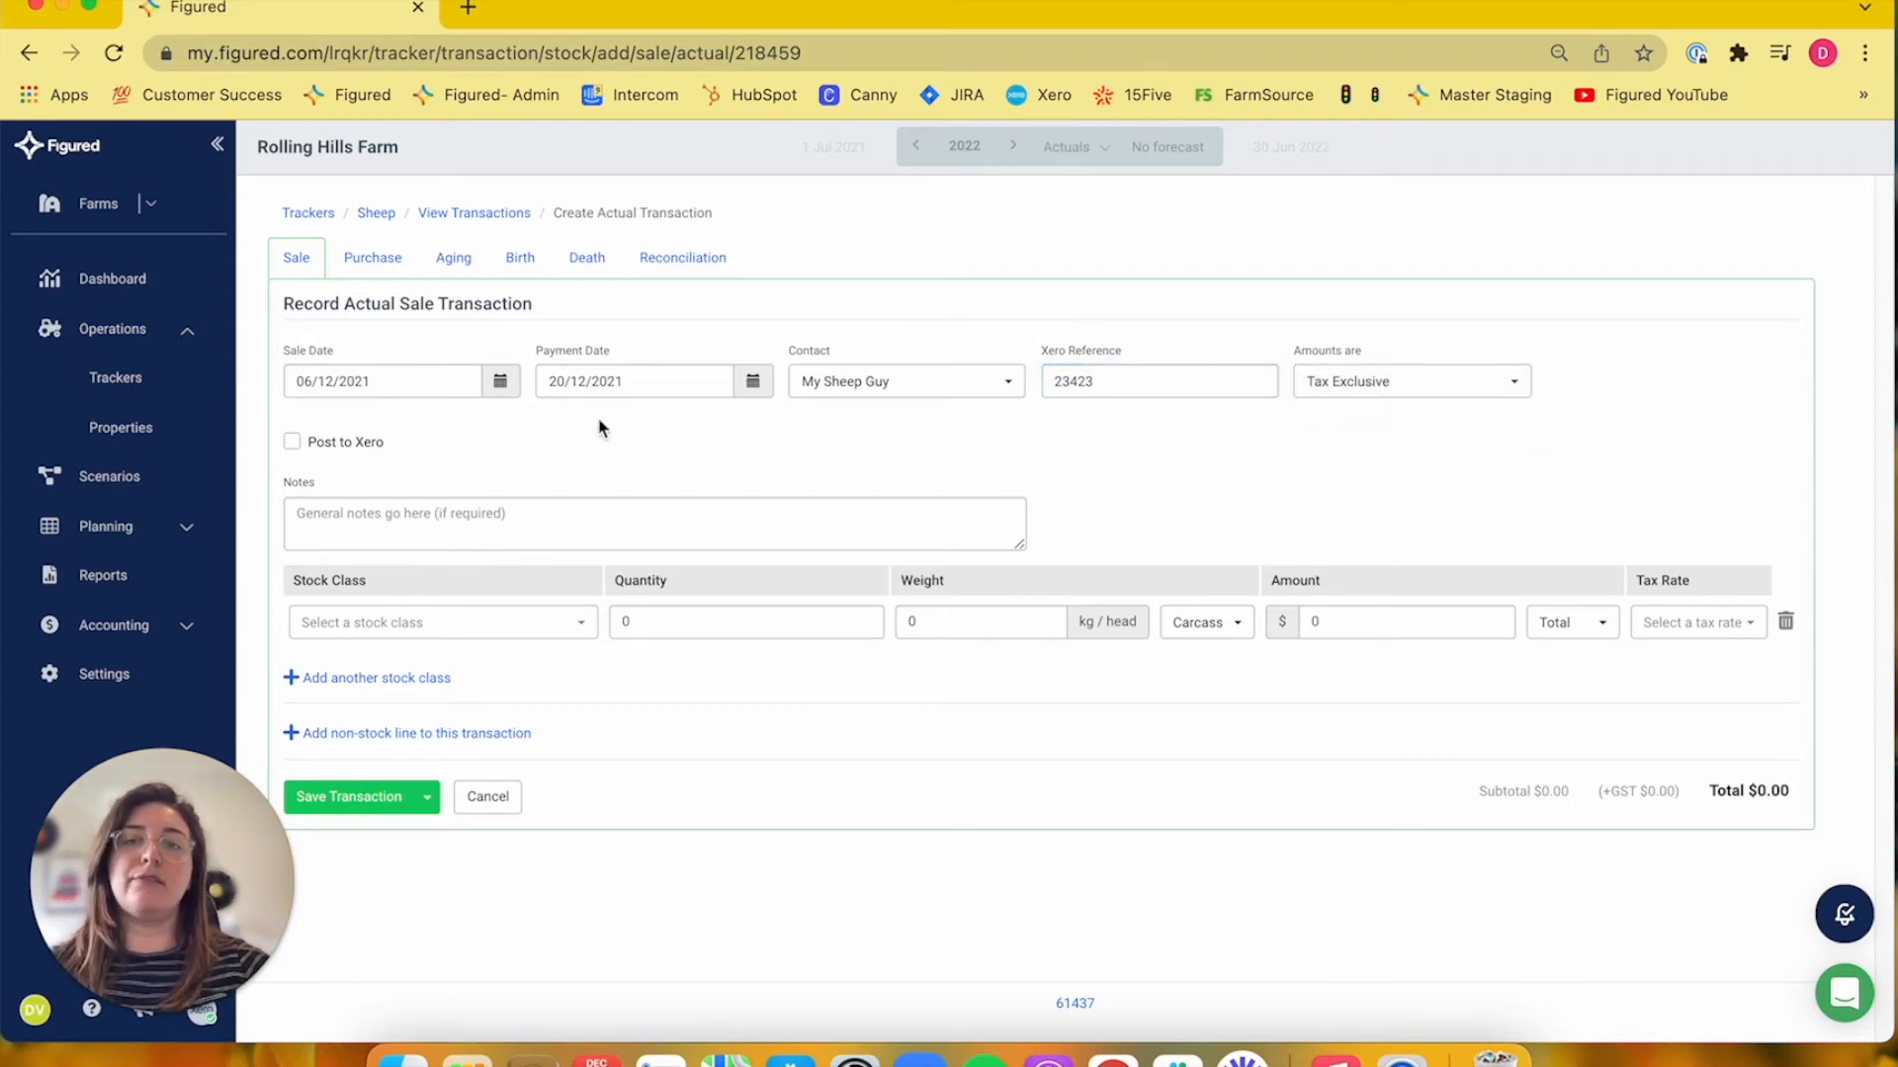
left_click(295, 444)
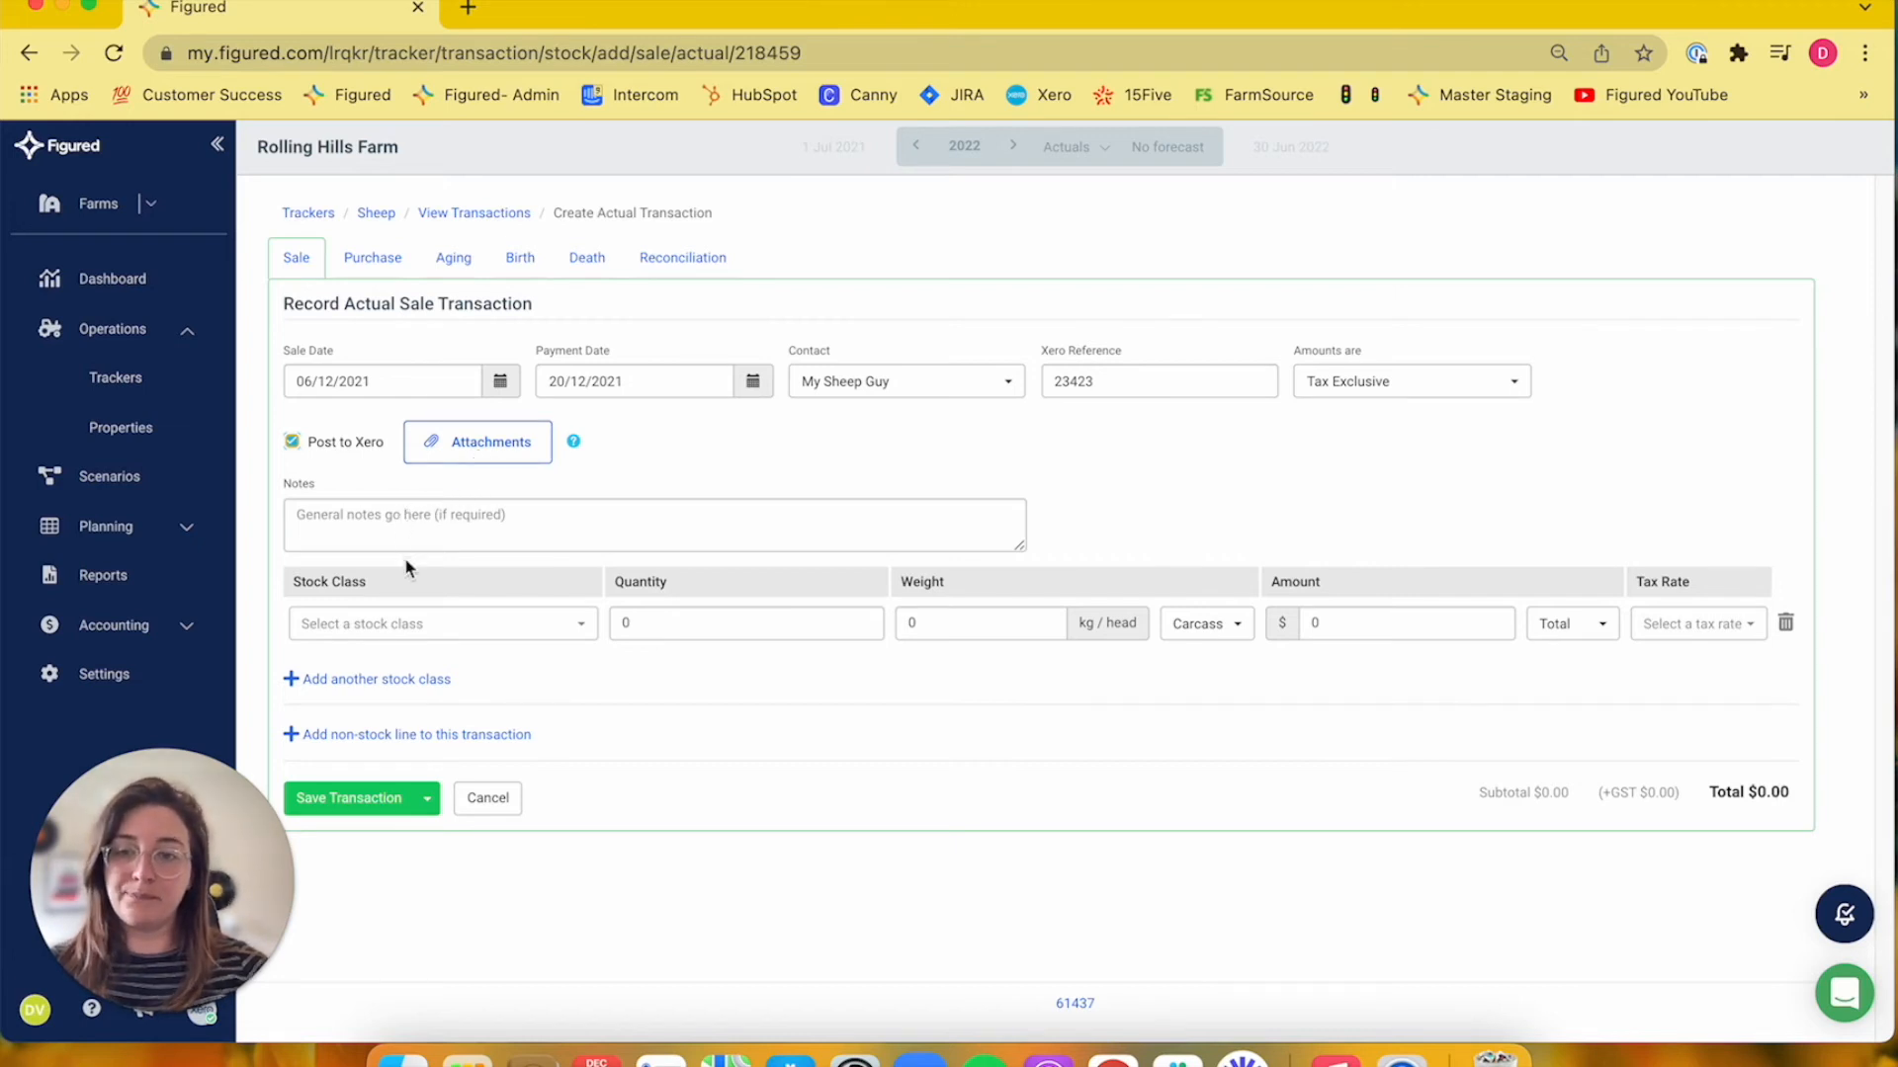
Enter 100 Ewe Lambs for a total amount of $10,000 and save the sale transaction
left_click(439, 632)
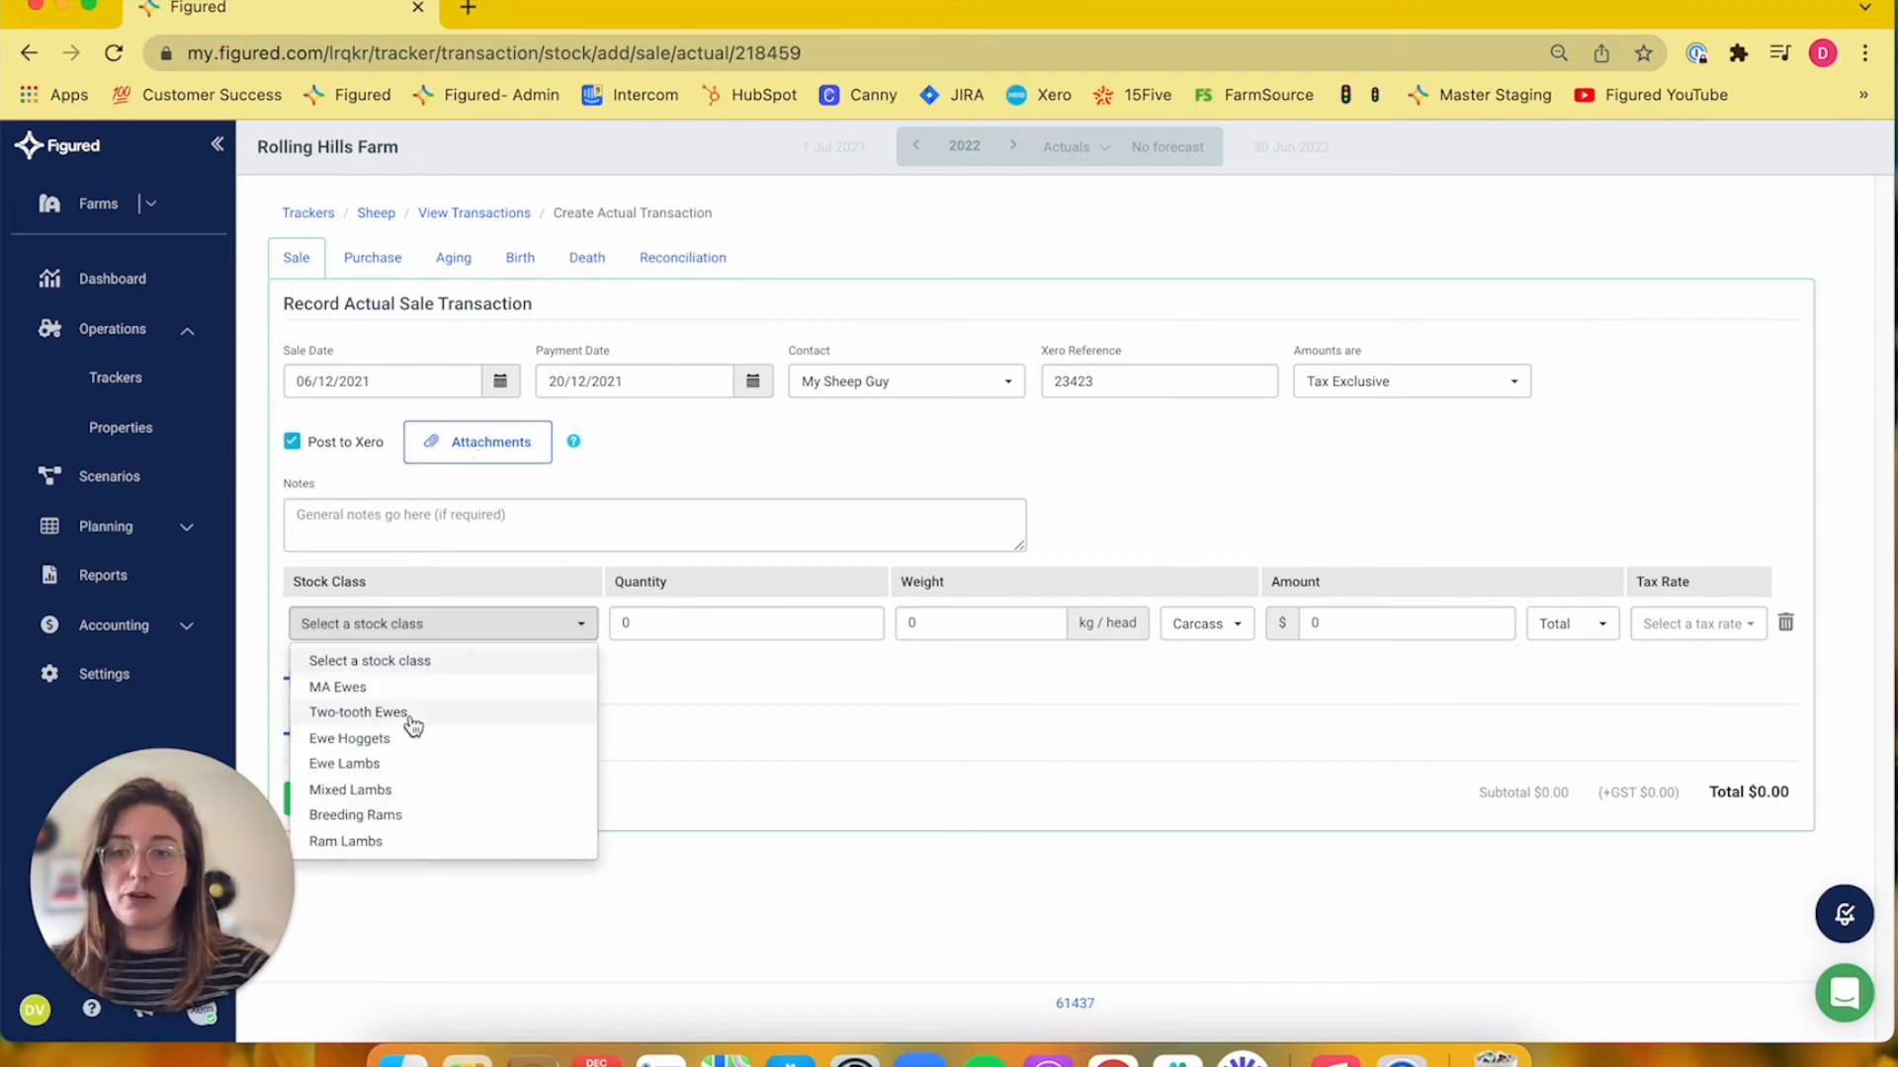
left_click(474, 764)
left_click_drag(652, 627, 602, 629)
type("100")
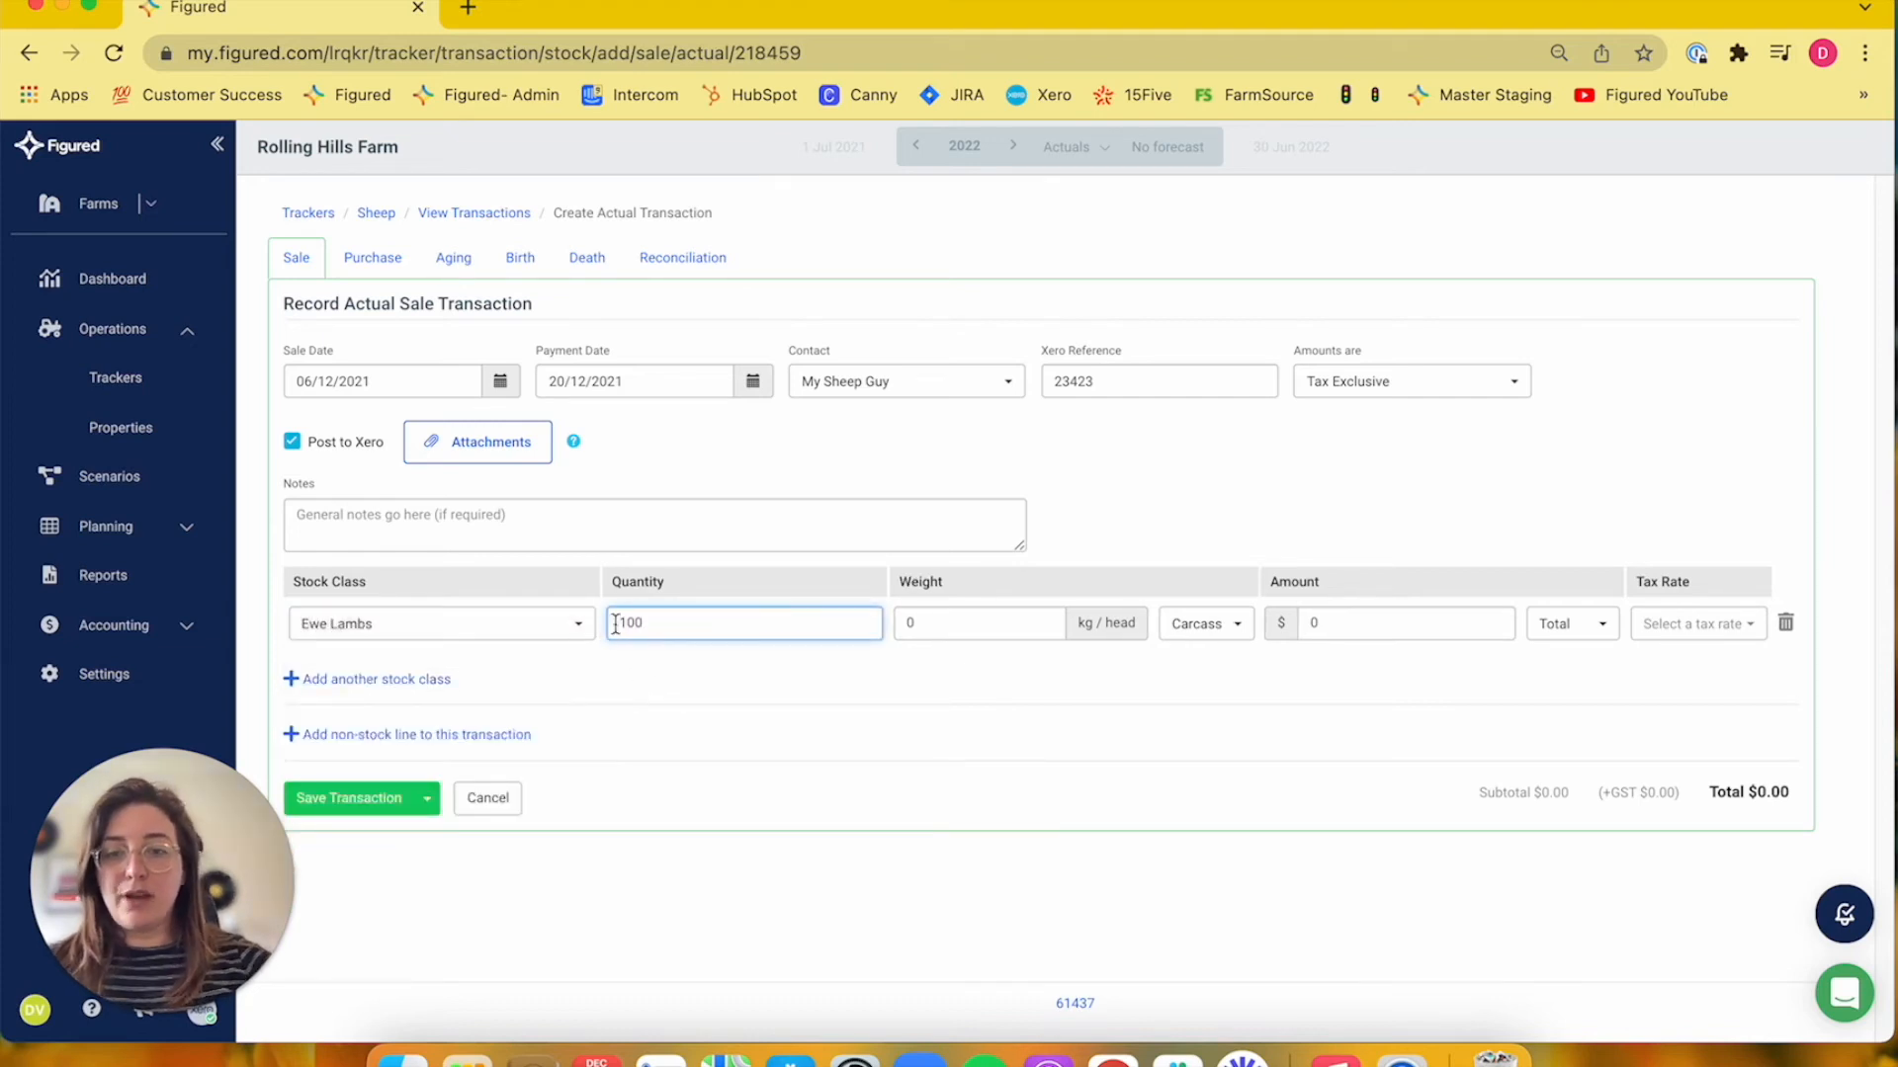
left_click(928, 631)
left_click(1283, 623)
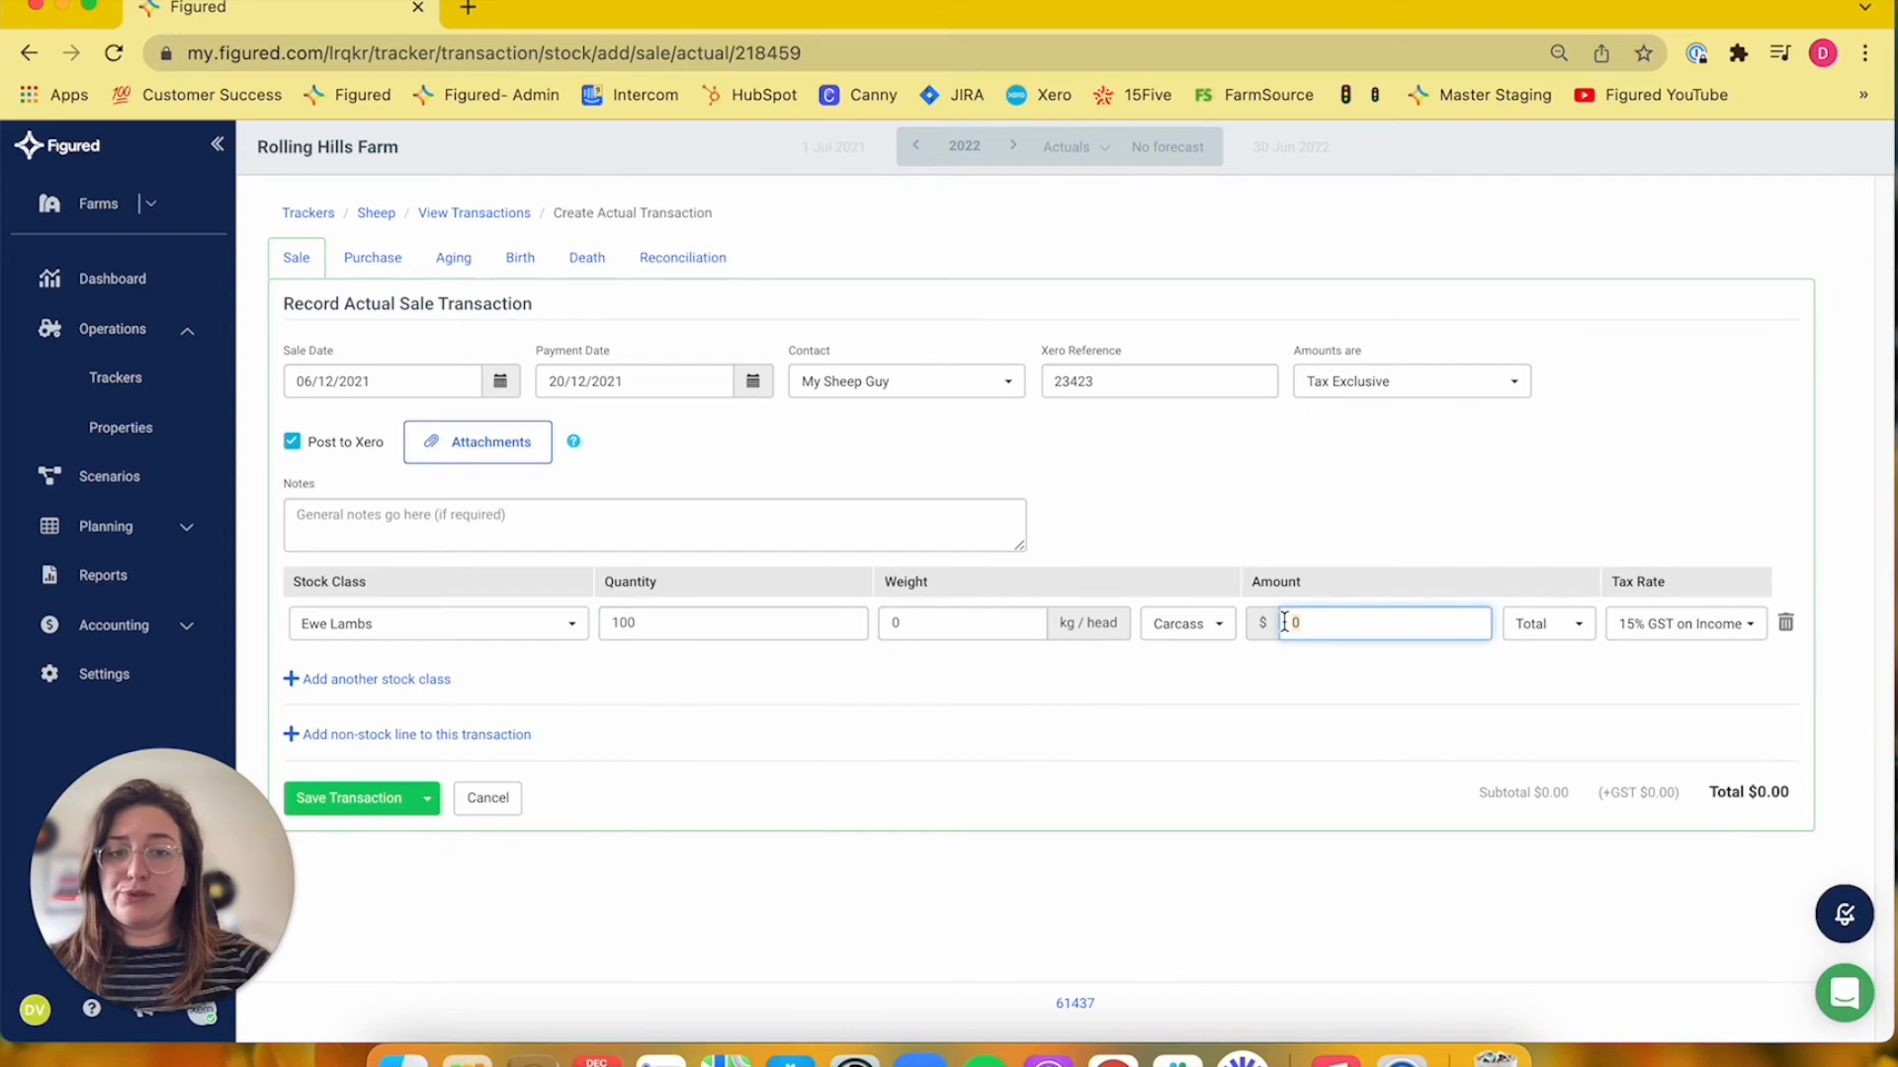
type("1000")
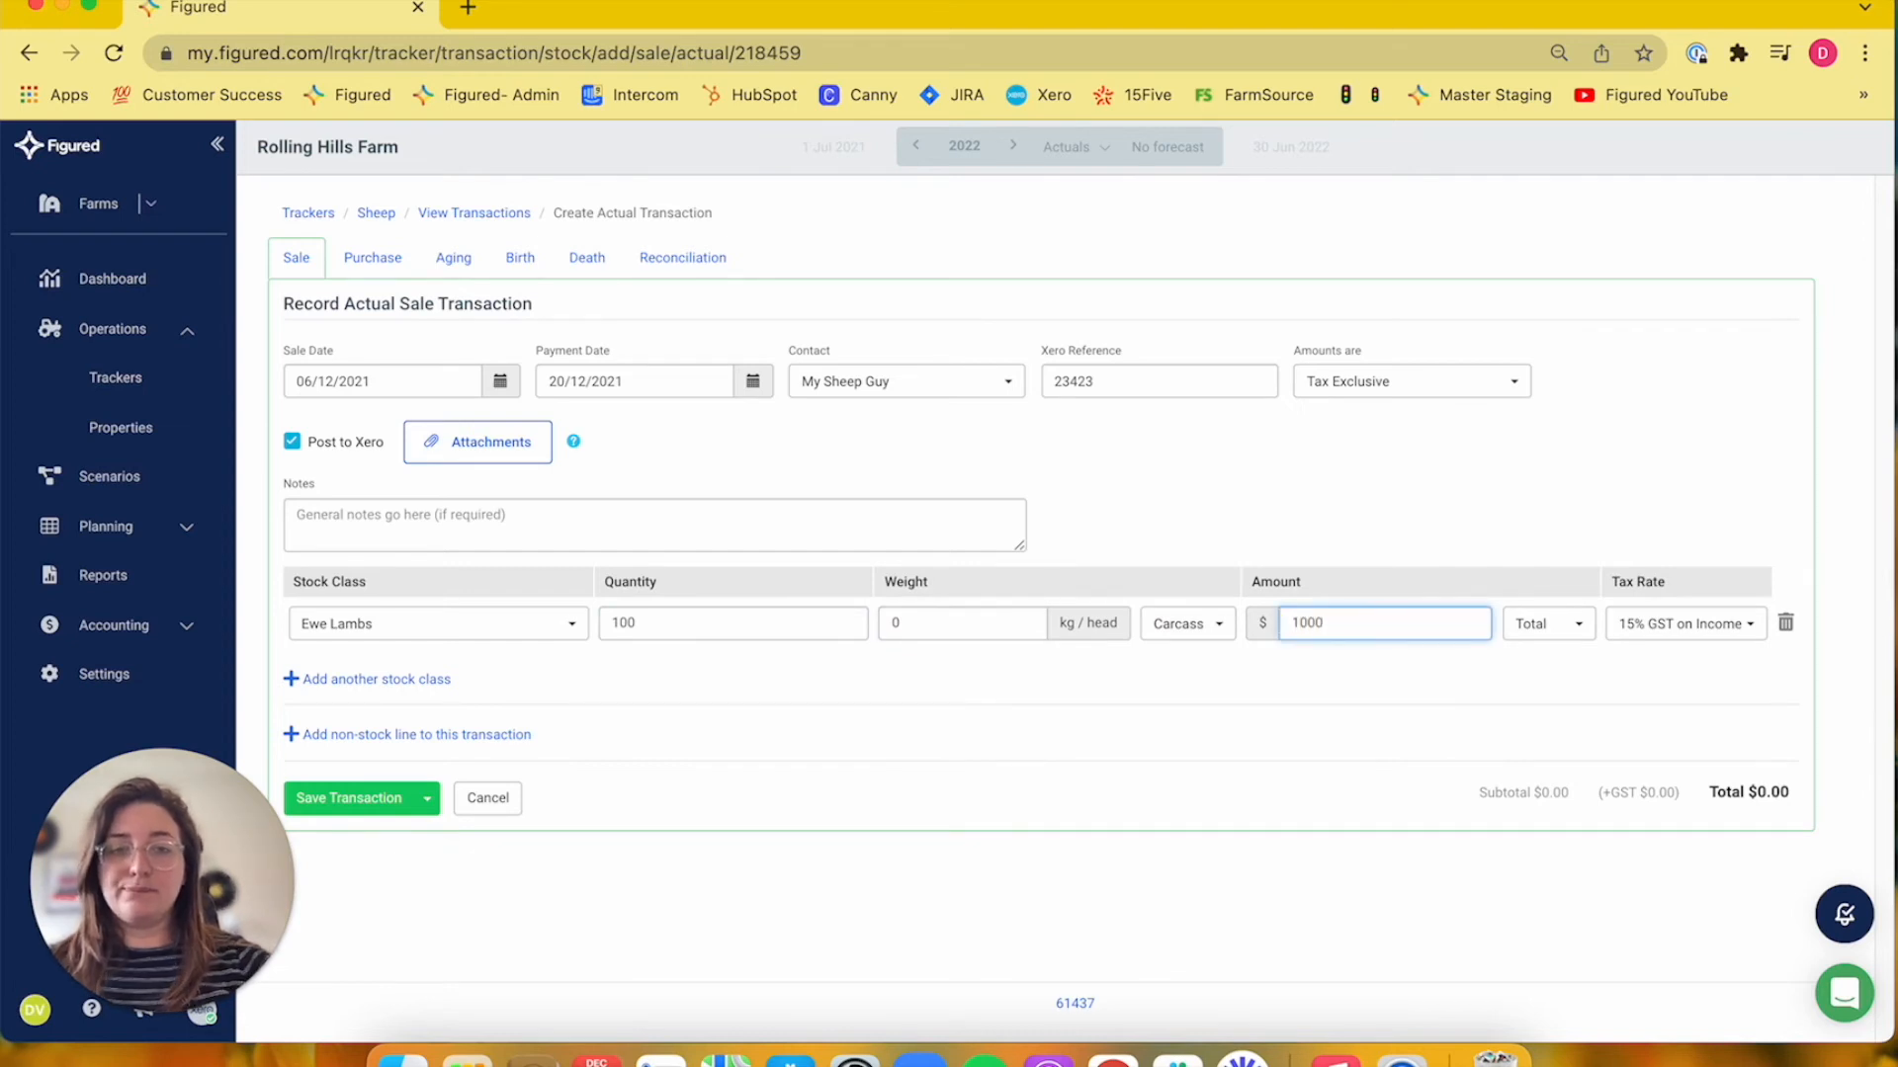
type("0")
left_click(998, 696)
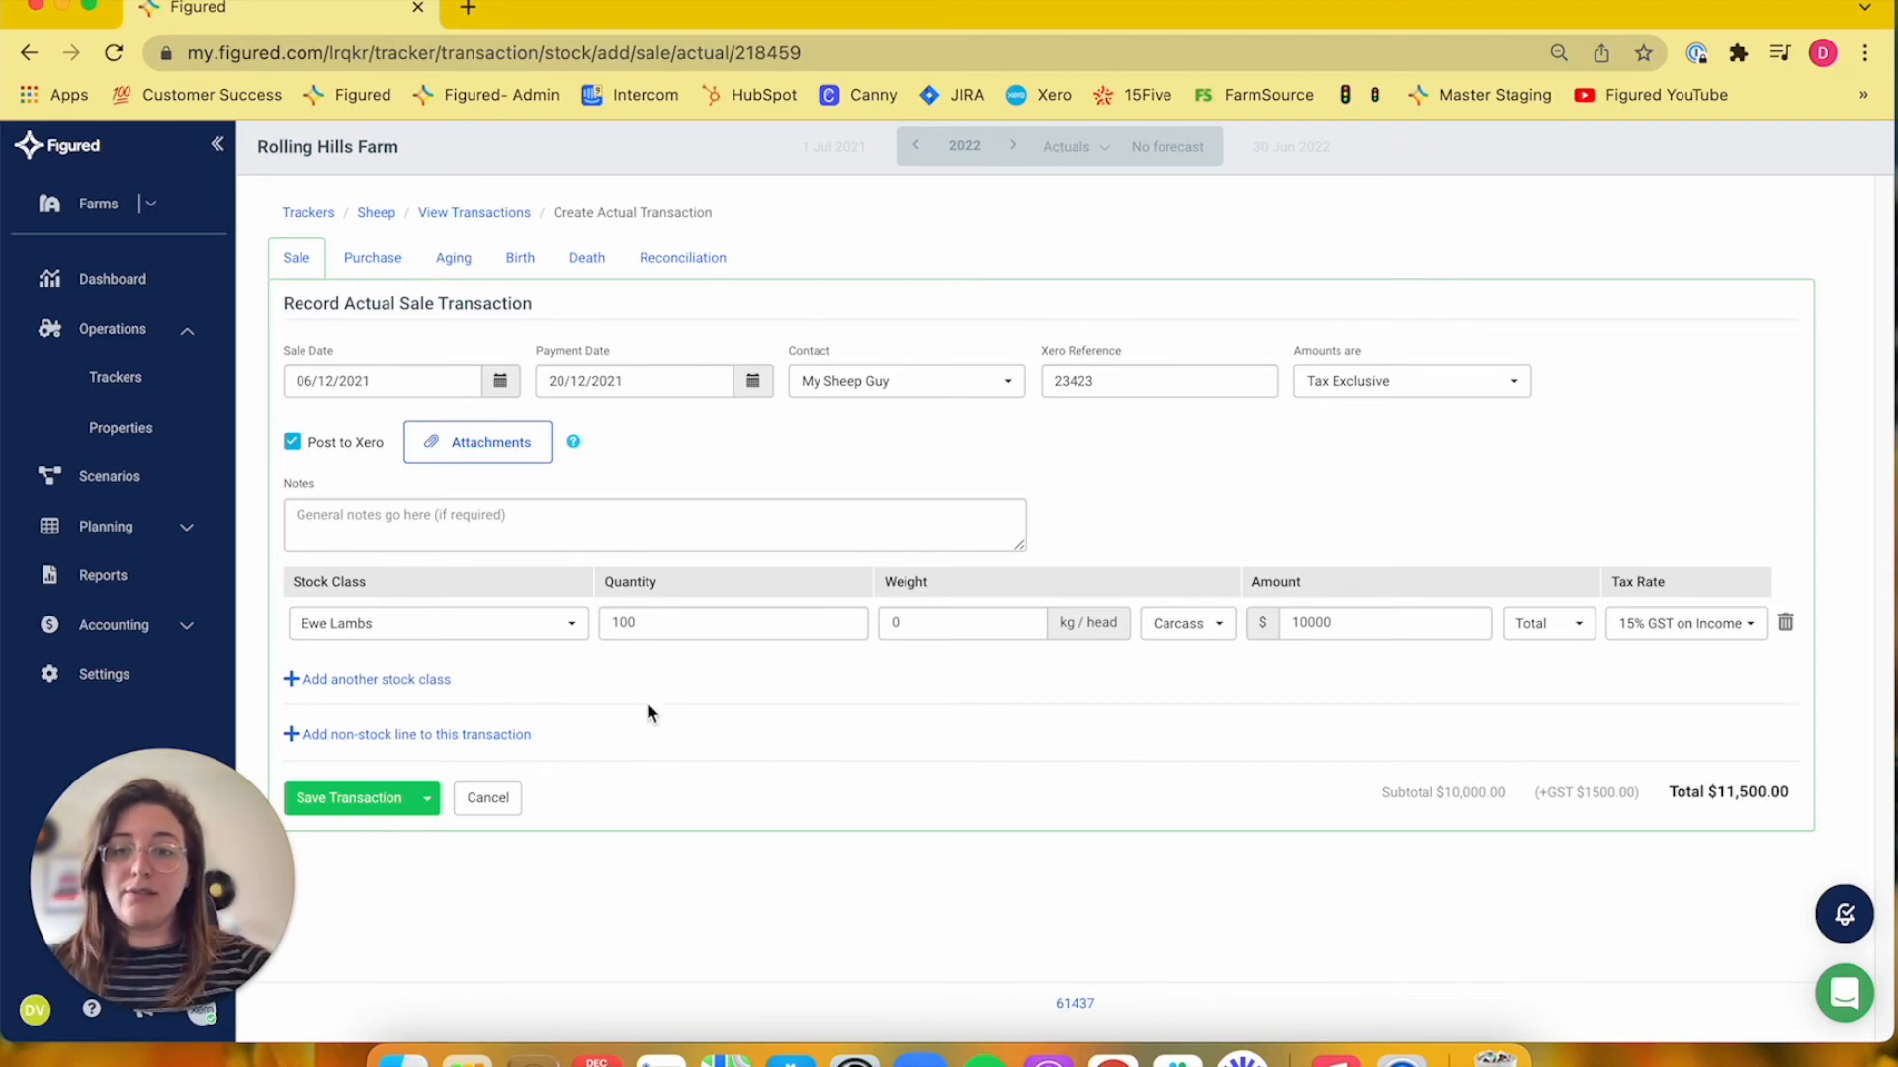
left_click(367, 800)
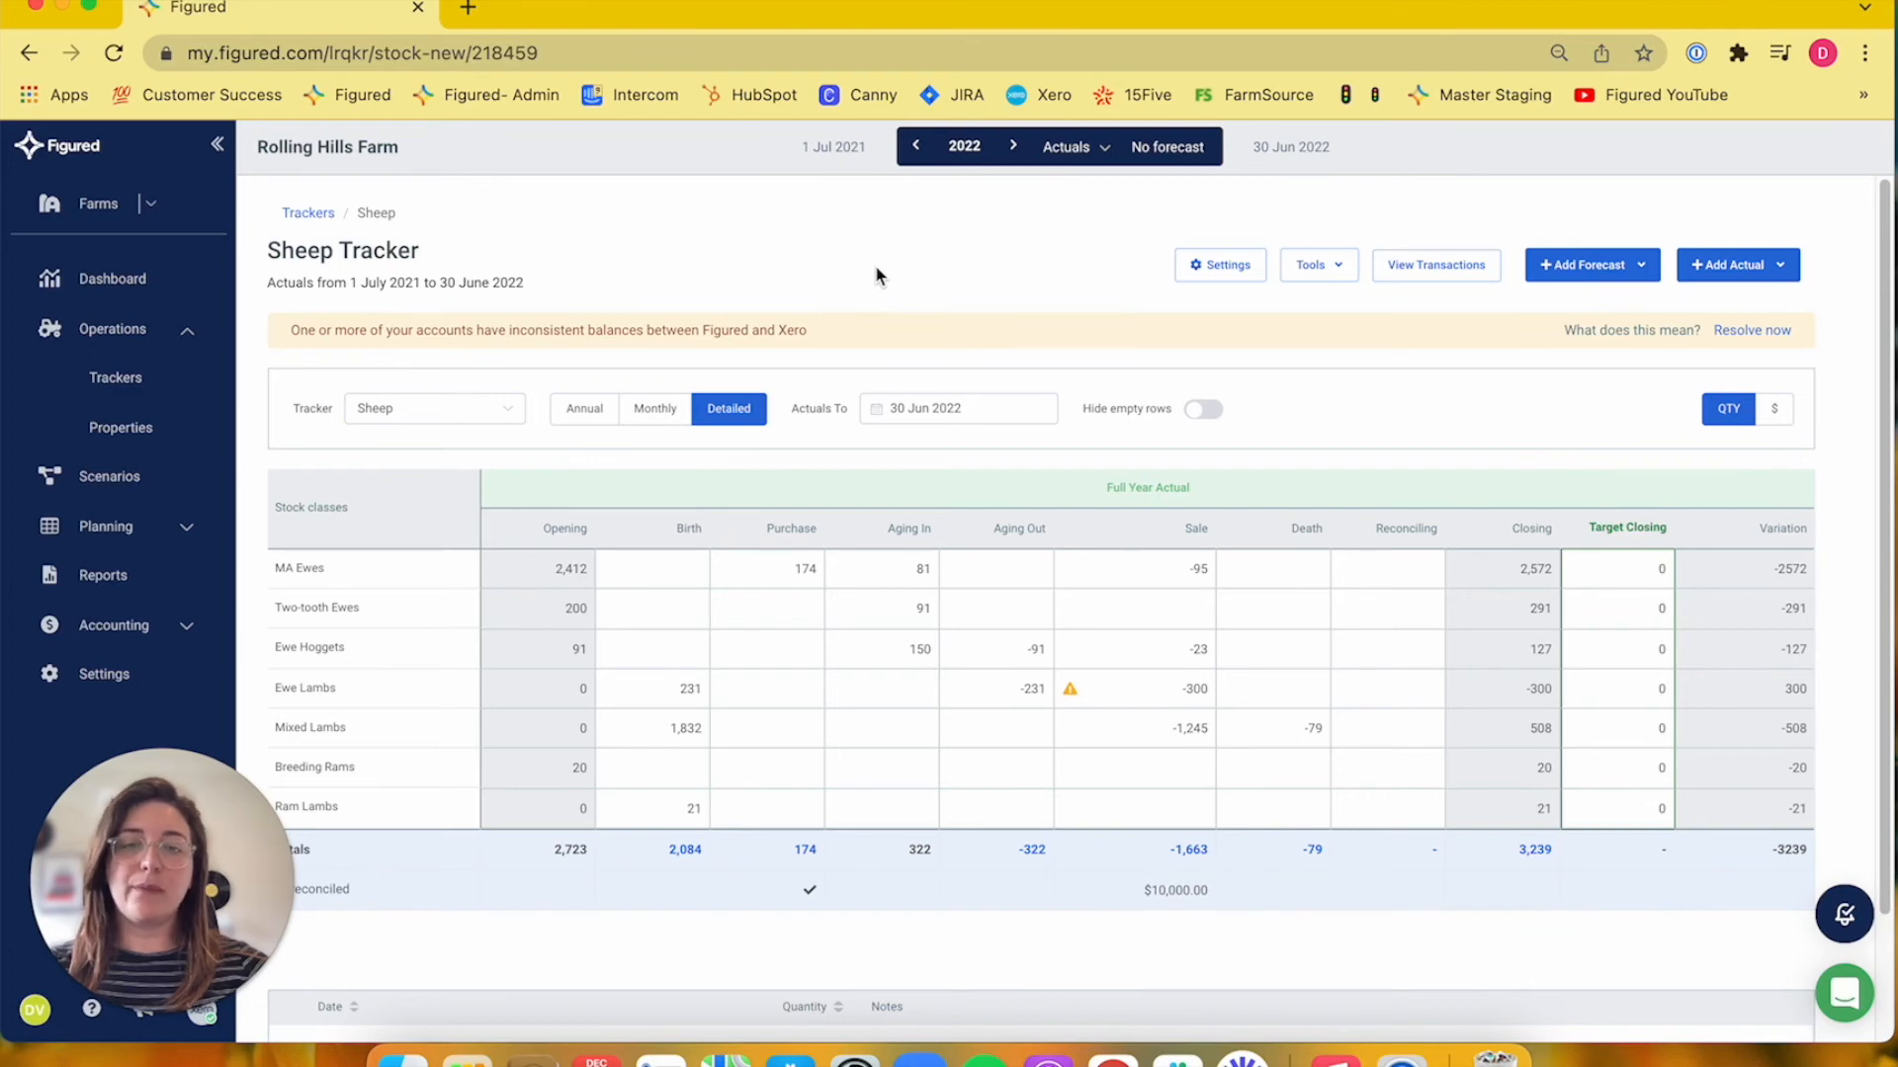
Open the sheep tracker's transaction list and view the 6 December 2021 Ewe Lambs sale's invoice in Xero
left_click(1399, 284)
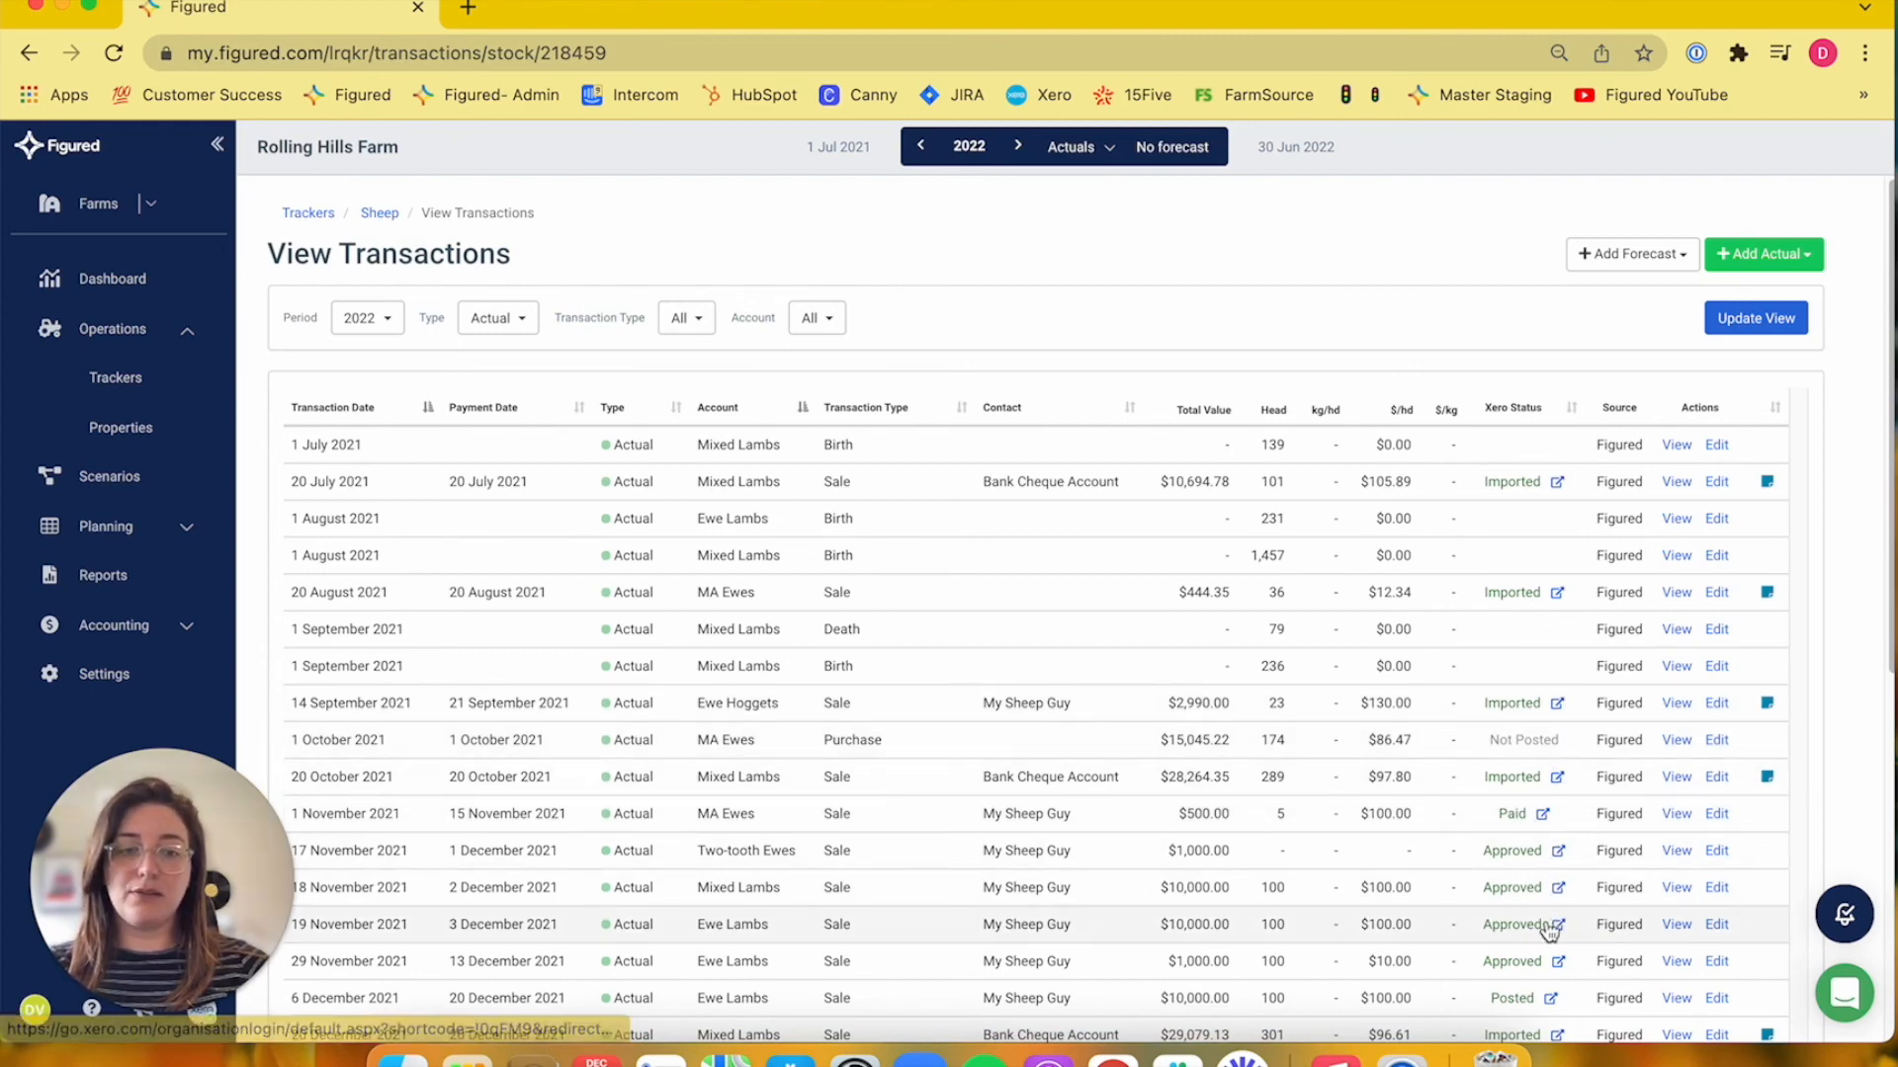
left_click(1550, 998)
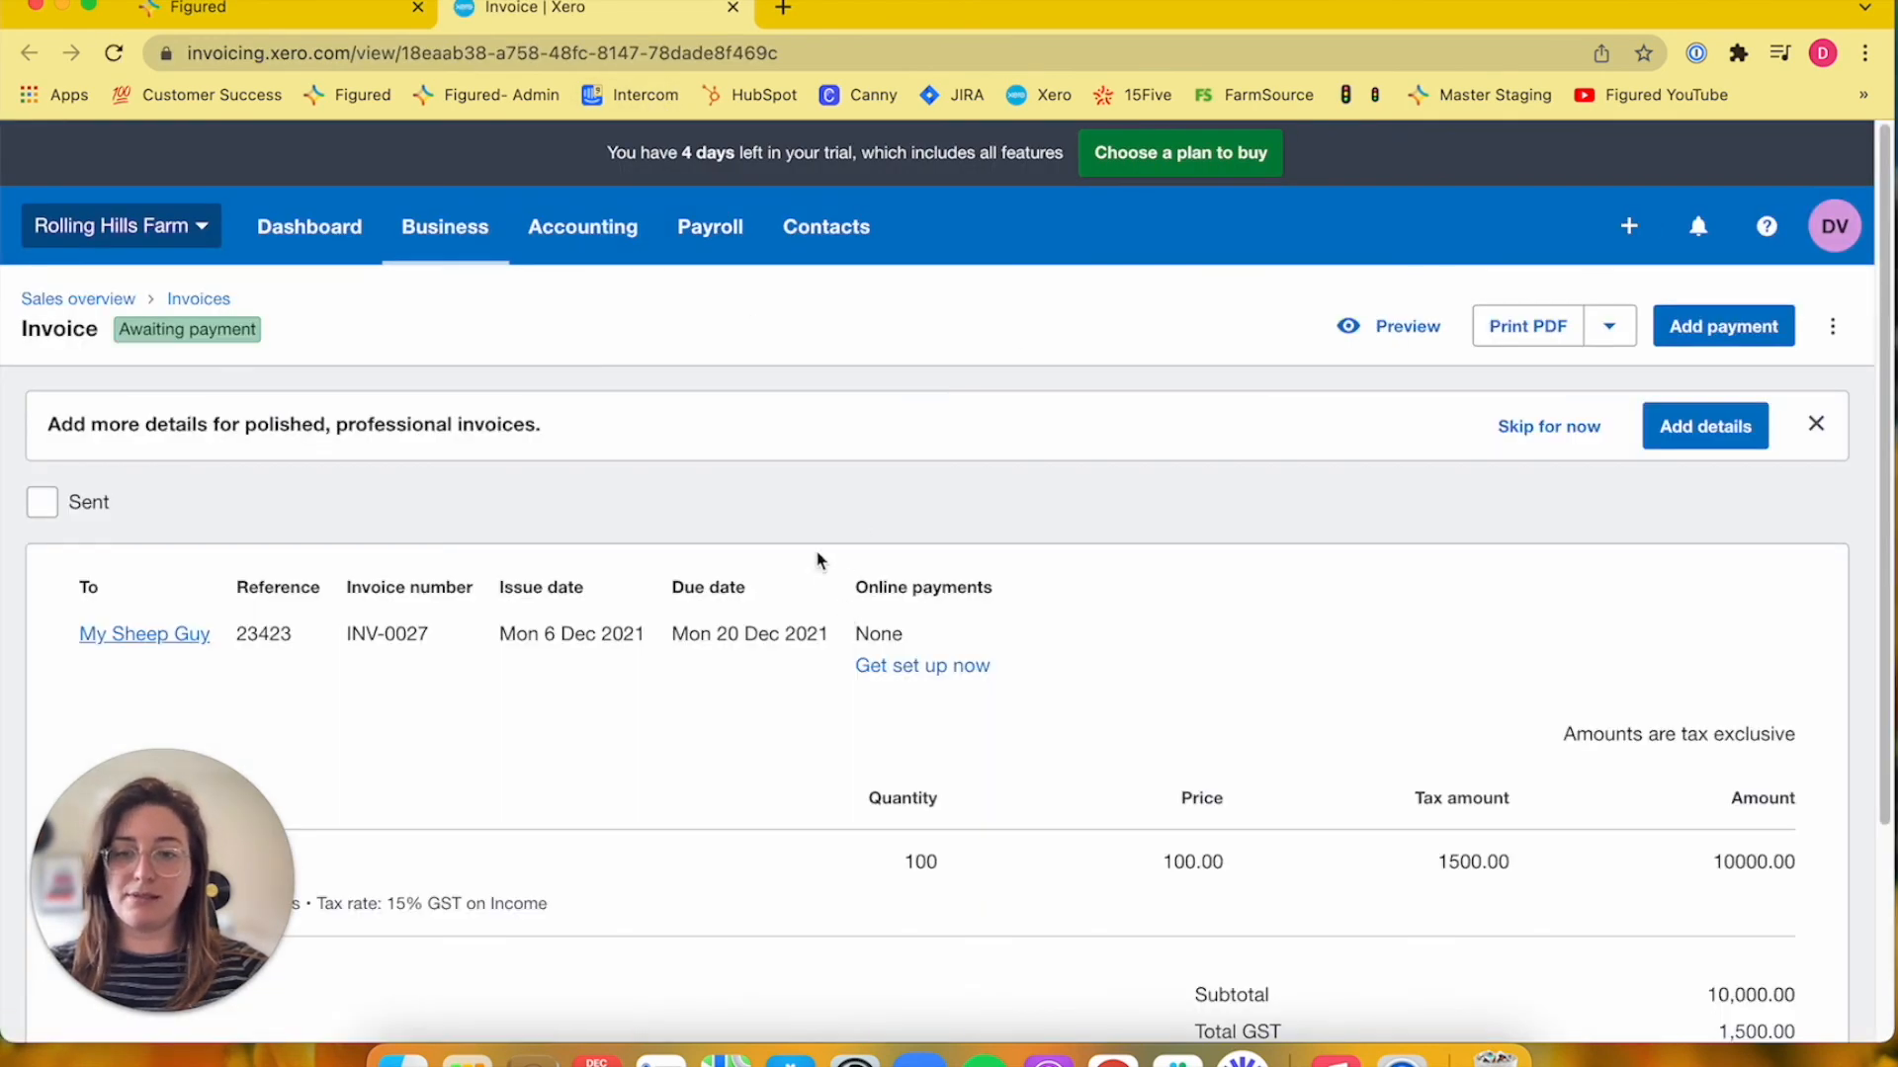
Switch back to Figured and open the 17 November 2021 Two-tooth Ewes sale for editing
left_click(317, 22)
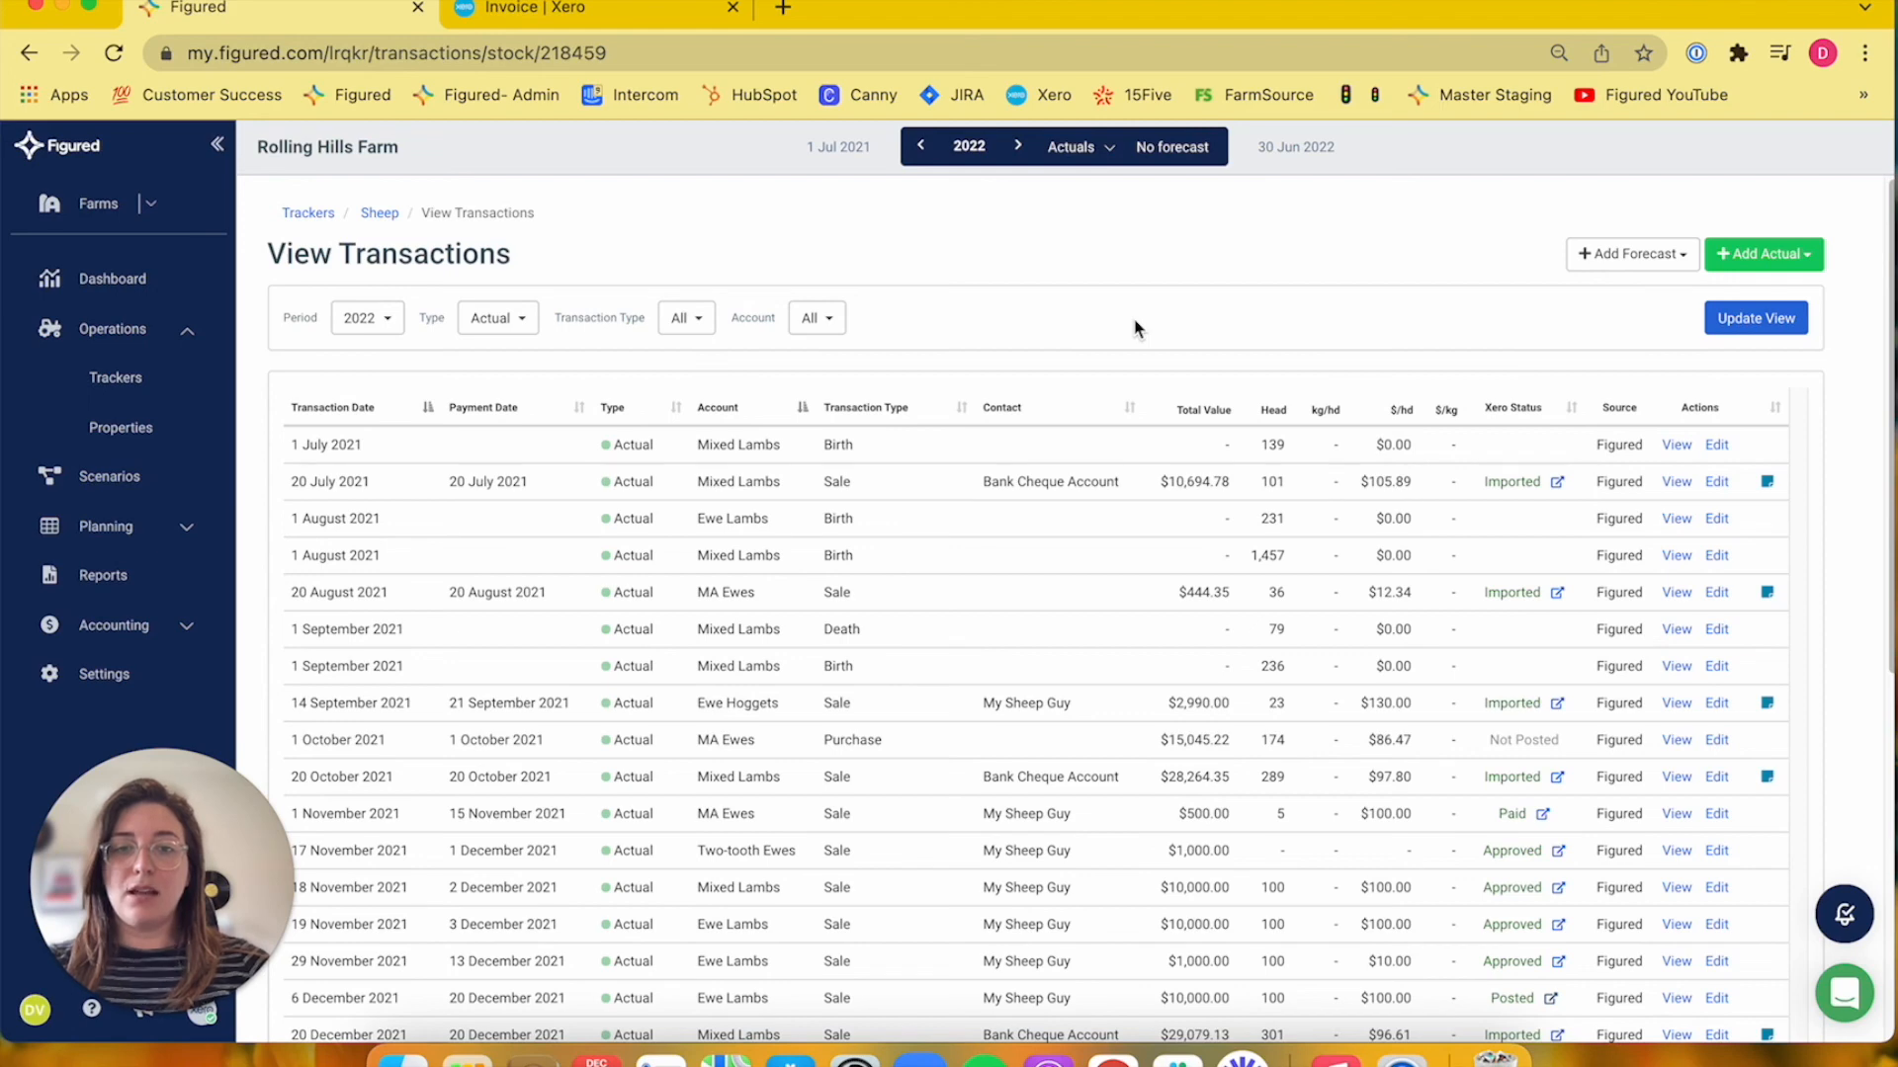
left_click(1717, 852)
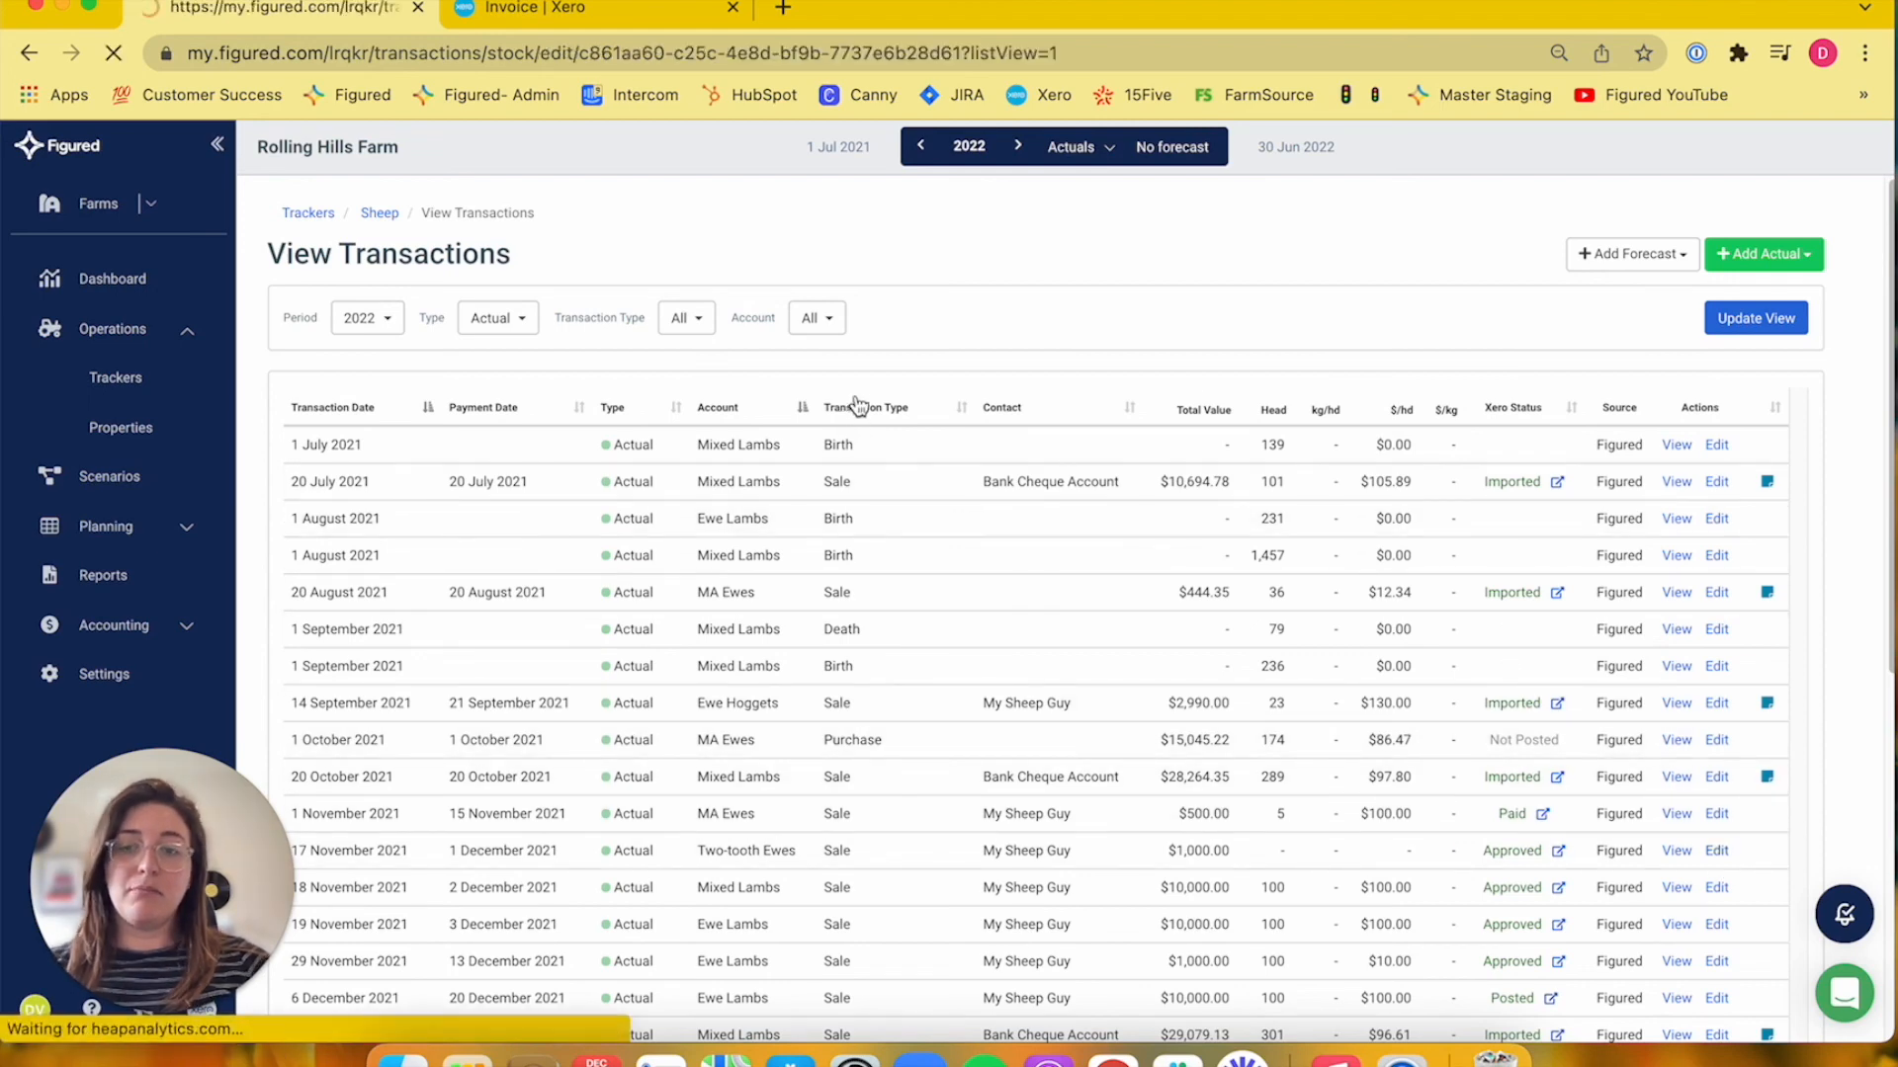